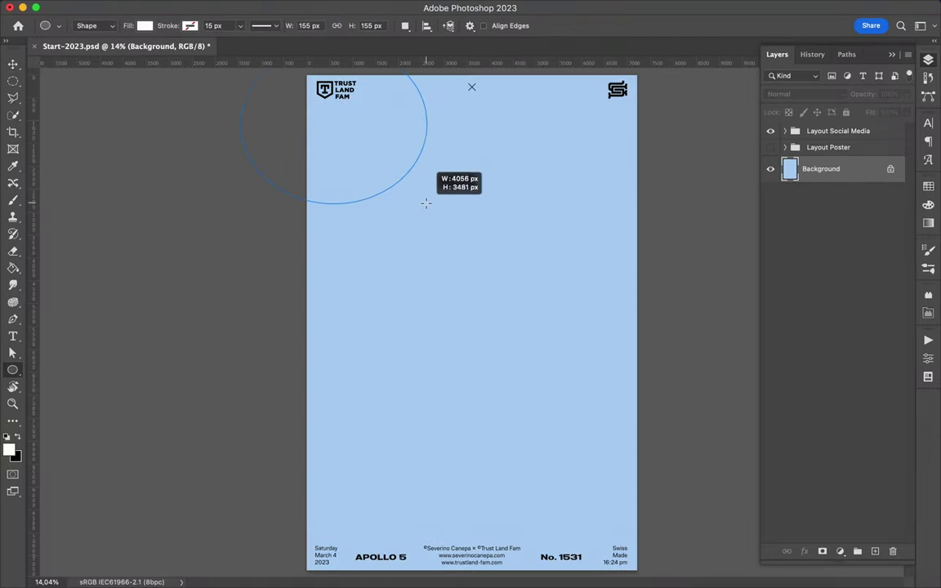
# Step: Draw a white circle and move it to the poster centre
pyautogui.moveTo(332, 120); pyautogui.dragTo(429, 204)
pyautogui.press('v')
pyautogui.moveTo(380, 177); pyautogui.dragTo(482, 328)
pyautogui.scroll(2, 427, 276)
# Step: Duplicate the white circle beneath the original and rasterize the copy
pyautogui.press('F7')
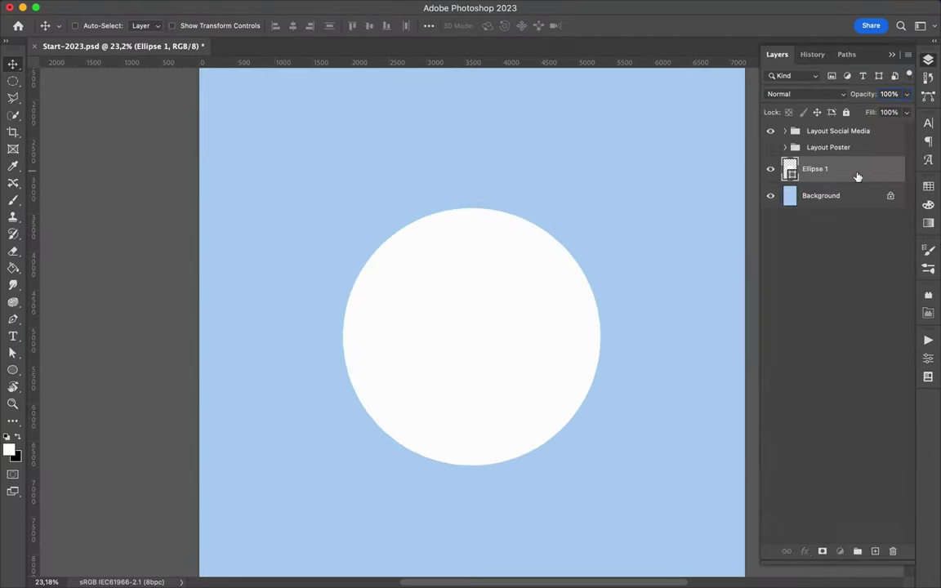
pyautogui.moveTo(857, 176); pyautogui.dragTo(850, 202)
pyautogui.rightClick(772, 196)
pyautogui.click(662, 397)
# Step: Apply a Gaussian Blur of about 624 px to the copied circle
pyautogui.click(303, 7)
pyautogui.moveTo(315, 223)
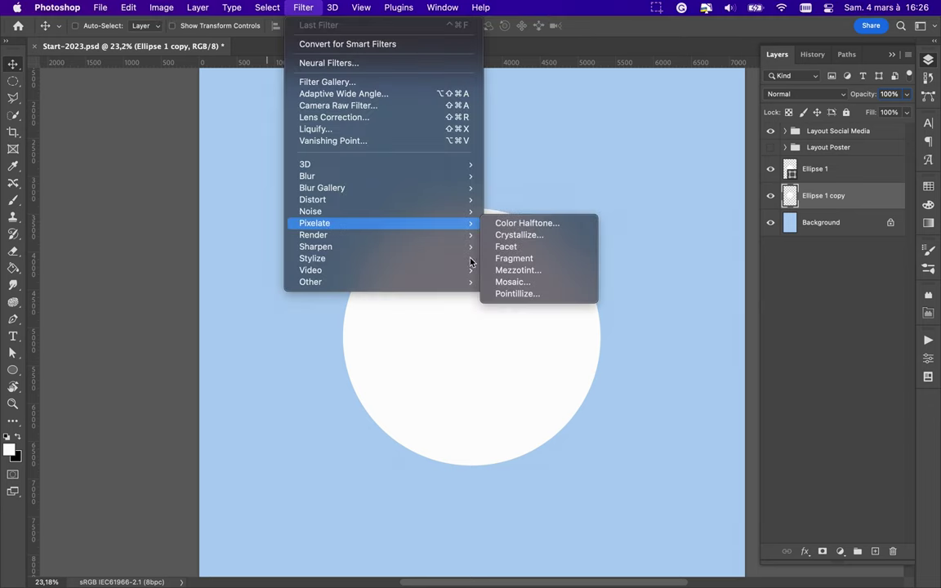
pyautogui.click(515, 223)
pyautogui.moveTo(690, 262); pyautogui.dragTo(803, 271)
pyautogui.click(855, 92)
# Step: Warp the blurred copy so the glow stretches up and to the left
pyautogui.hotkey('ctrl', 't')
pyautogui.rightClick(605, 257)
pyautogui.click(619, 359)
pyautogui.moveTo(406, 271)
pyautogui.mouseDown()
pyautogui.moveTo(340, 216)
pyautogui.moveTo(410, 247)
pyautogui.mouseUp()
pyautogui.press('Return')
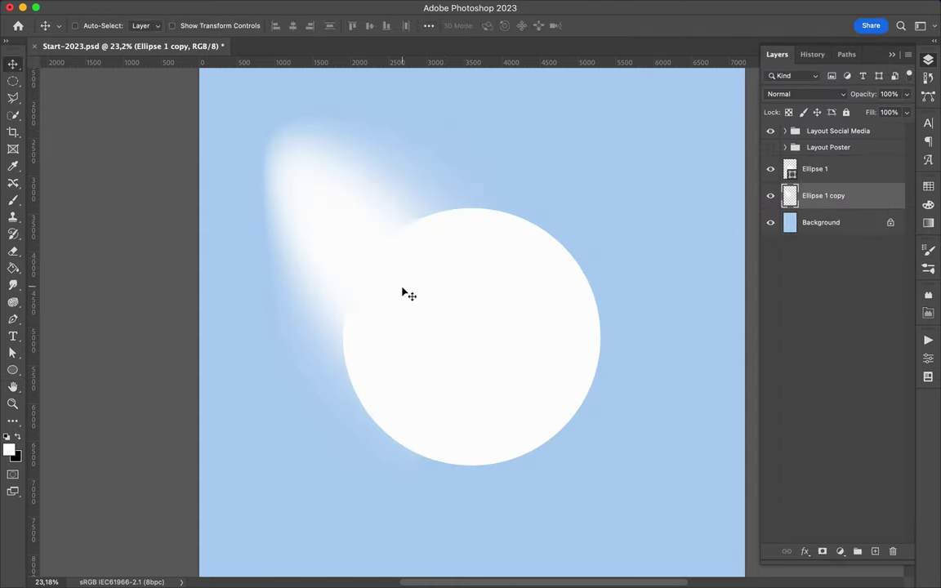
pyautogui.hotkey('ctrl', '-')
pyautogui.press('F7')
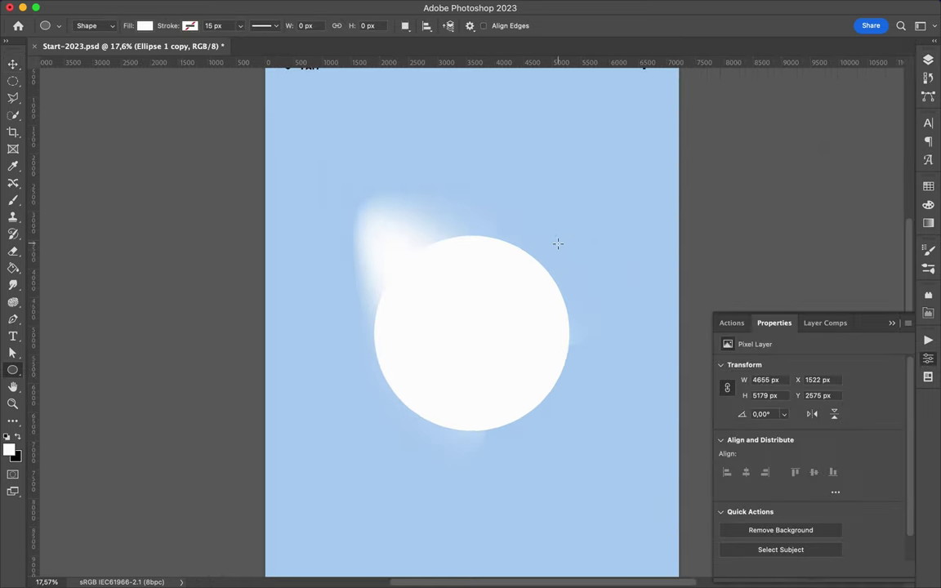
# Step: Draw a tall black-filled rectangle to the right of the circle
pyautogui.moveTo(504, 166); pyautogui.dragTo(611, 511)
pyautogui.press('d')
pyautogui.hotkey('alt', 'BackSpace')
pyautogui.press('v')
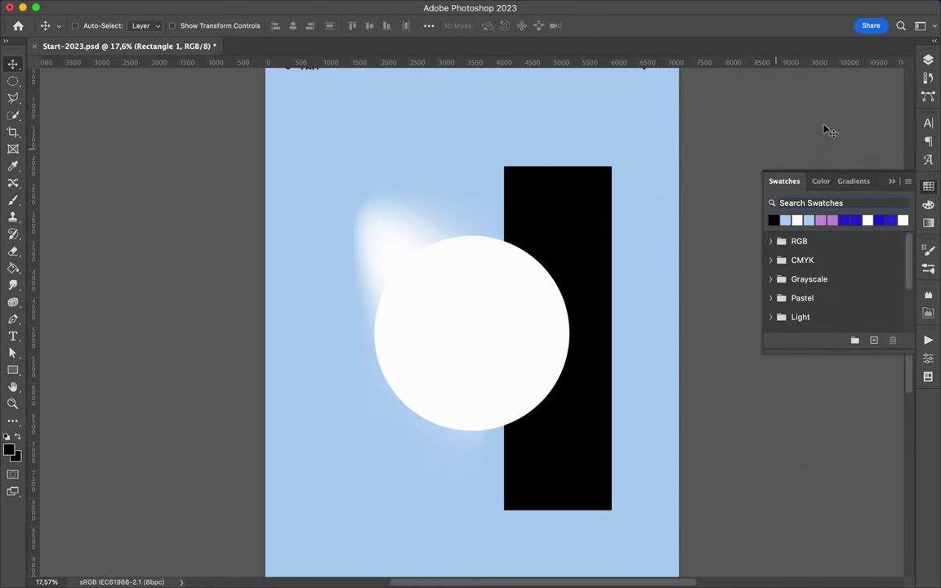
pyautogui.press('F7')
pyautogui.hotkey('ctrl', '-')
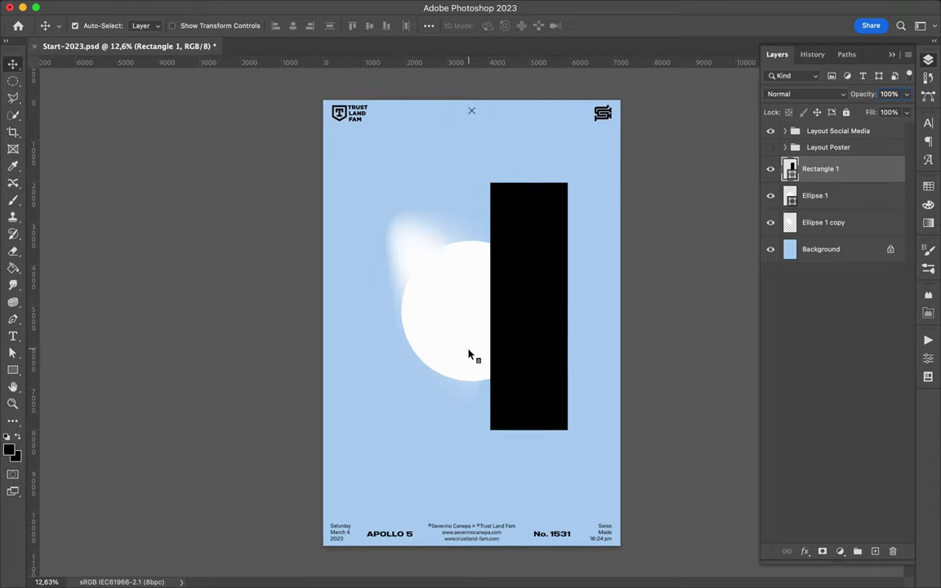
# Step: Align the rectangle with the white circle, shifting and widening it to the circle's centre
pyautogui.keyDown('ctrl'); pyautogui.keyDown('shift'); pyautogui.click(468, 355); pyautogui.keyUp('shift'); pyautogui.keyUp('ctrl')
pyautogui.click(292, 25)
pyautogui.moveTo(507, 281); pyautogui.dragTo(536, 291)
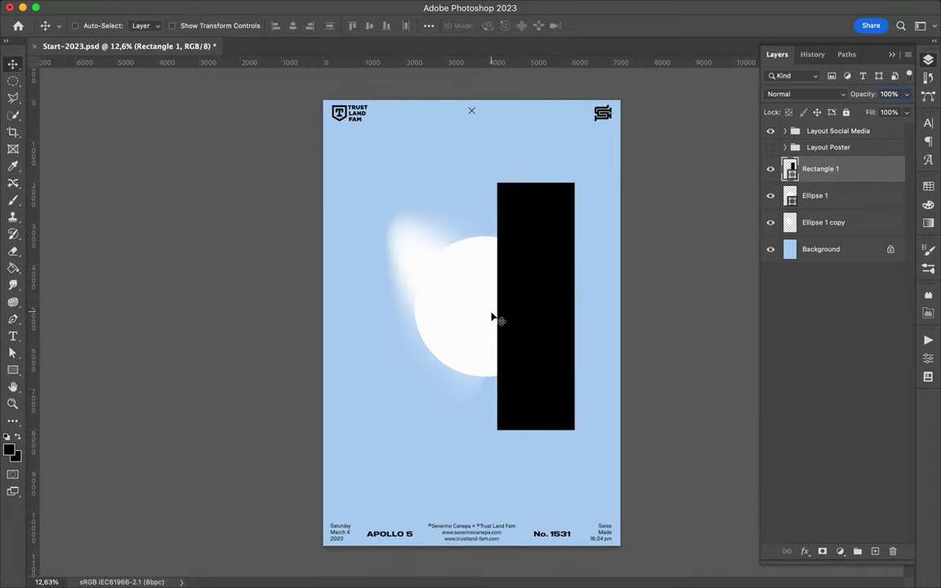
pyautogui.hotkey('ctrl', 't')
pyautogui.moveTo(496, 317); pyautogui.dragTo(473, 317)
pyautogui.press('Return')
# Step: Check placement with a guide and grid, then hide the grid and guides
pyautogui.moveTo(473, 114); pyautogui.dragTo(474, 115)
pyautogui.hotkey('ctrl', "'")
pyautogui.scroll(5, 490, 188)
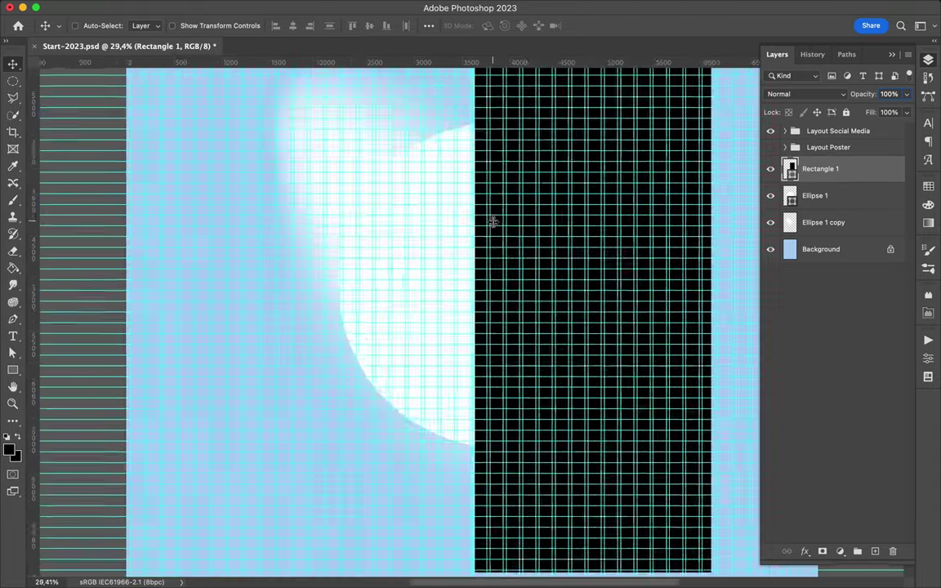
pyautogui.hotkey('ctrl', '0')
pyautogui.click(398, 8)
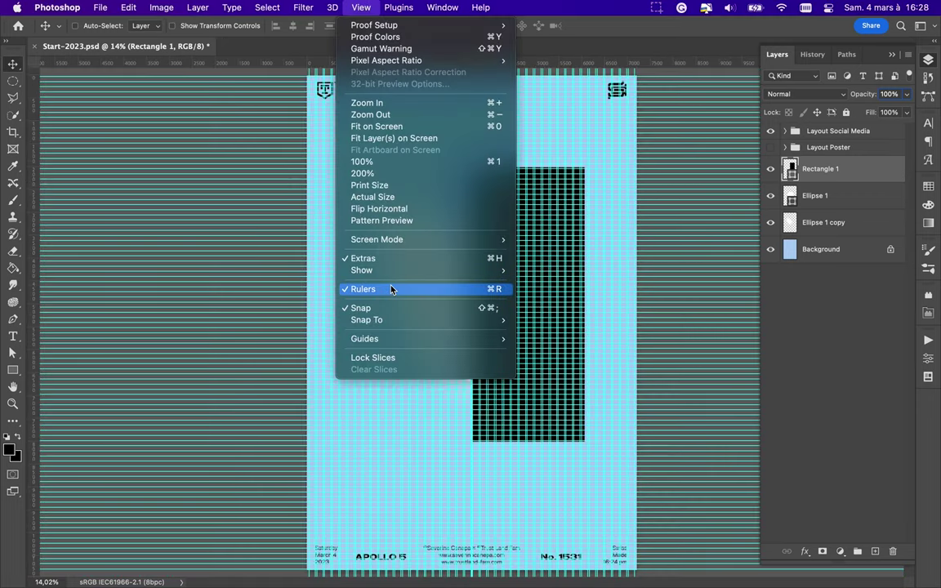
pyautogui.click(351, 259)
# Step: Give the rectangle a dark charcoal fill from the colour picker
pyautogui.press('a')
pyautogui.click(194, 25)
pyautogui.click(273, 41)
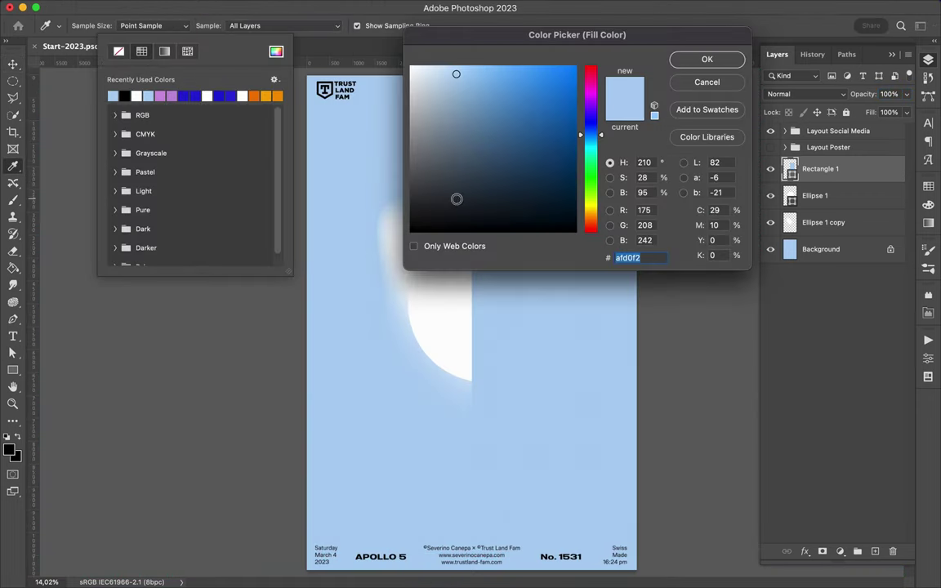
pyautogui.click(706, 59)
pyautogui.press('v')
# Step: Toggle the path display options on the charcoal rectangle and bring up the shape tools list
pyautogui.press('a')
pyautogui.click(531, 26)
pyautogui.click(531, 26)
pyautogui.press('v')
pyautogui.press('a')
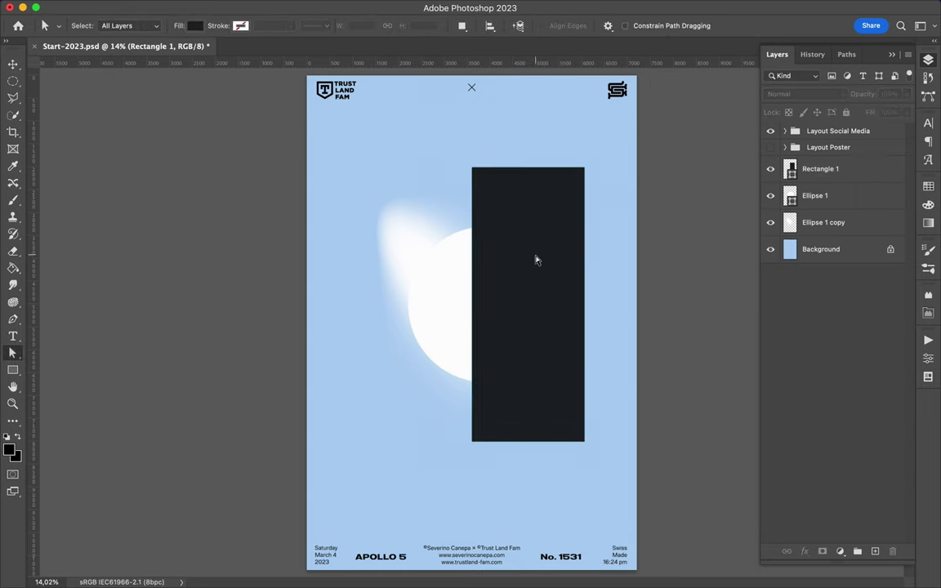
pyautogui.scroll(2, 584, 243)
pyautogui.press('u')
pyautogui.rightClick(12, 370)
# Step: Draw a small slate-grey circle on the rectangle's left edge
pyautogui.click(70, 380)
pyautogui.moveTo(448, 273); pyautogui.dragTo(509, 333)
pyautogui.click(144, 25)
pyautogui.click(276, 52)
pyautogui.click(534, 306)
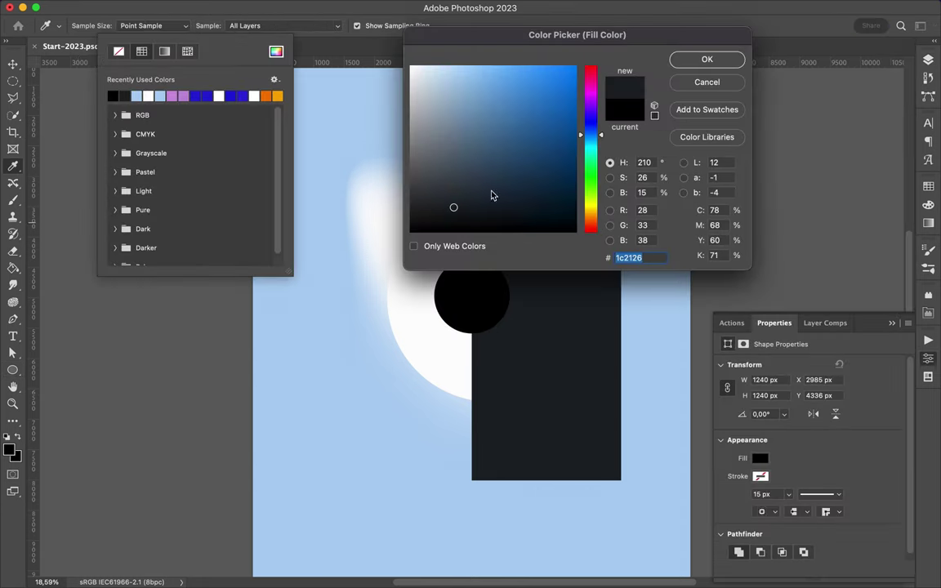
pyautogui.click(707, 59)
# Step: Move the grey circle above the rectangle copy and clip it to the rectangle
pyautogui.press('Return')
pyautogui.press('v')
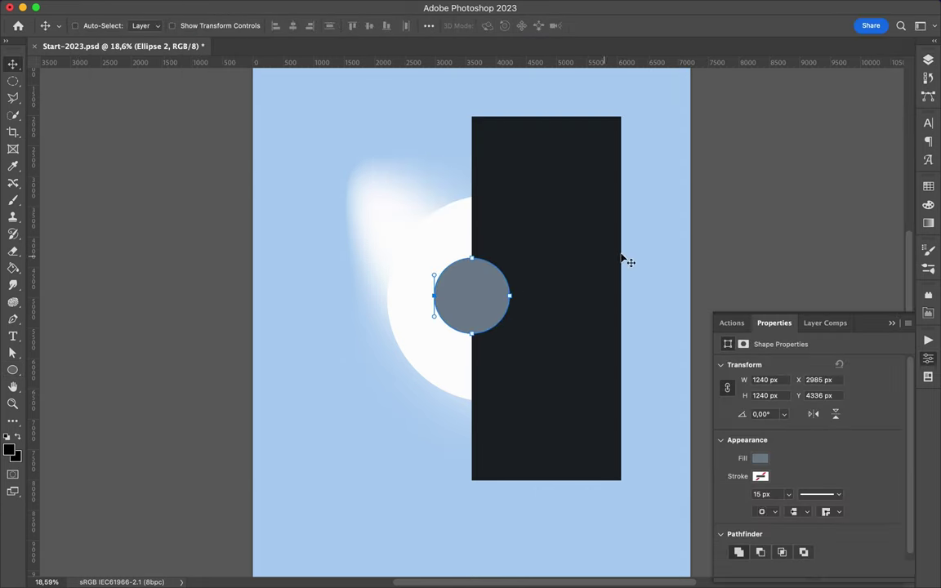
pyautogui.click(928, 59)
pyautogui.moveTo(815, 146); pyautogui.dragTo(822, 179)
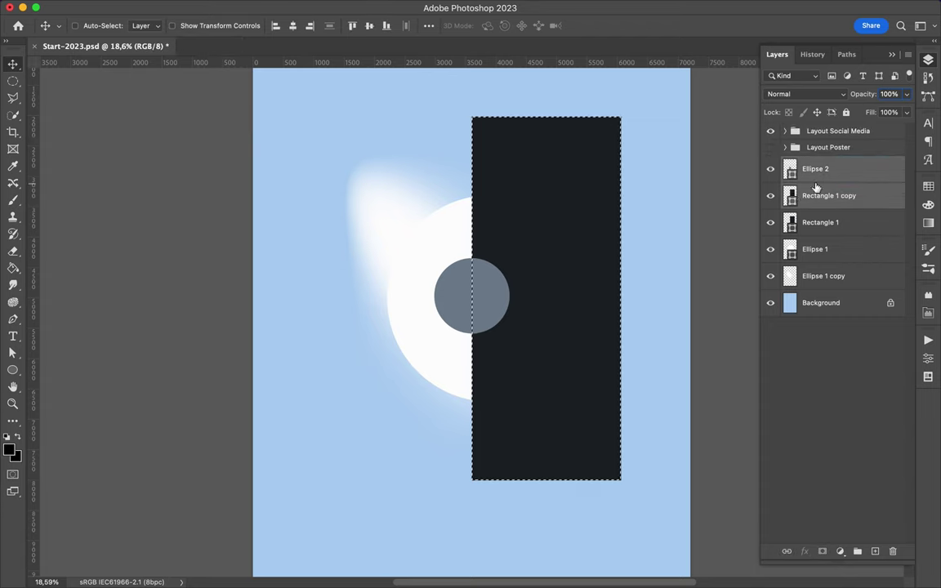
pyautogui.rightClick(815, 169)
pyautogui.click(756, 475)
pyautogui.press('super+d')
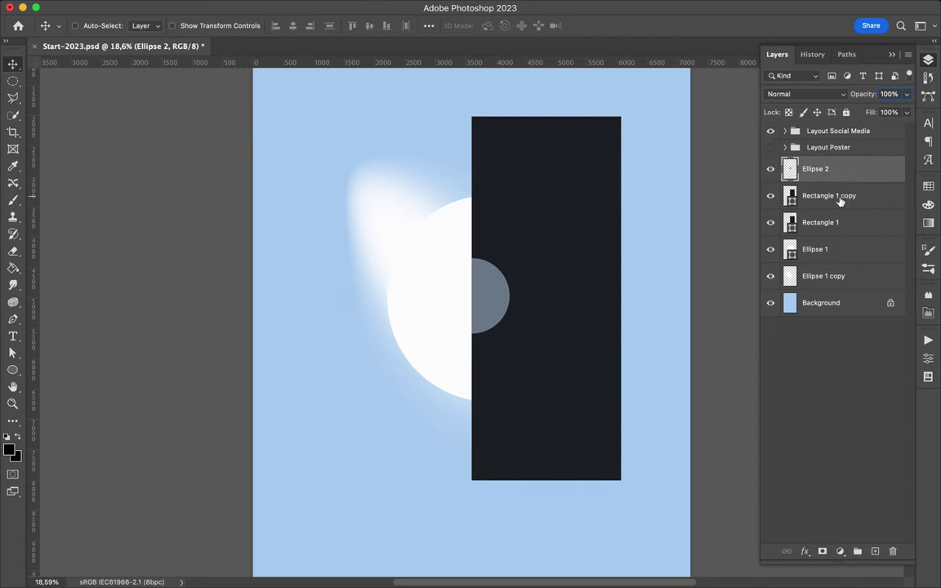
# Step: Delete the rectangle copy and enlarge the grey circle around its centre
pyautogui.click(841, 196)
pyautogui.press('Delete')
pyautogui.keyDown('super'); pyautogui.click(460, 269); pyautogui.keyUp('super')
pyautogui.press('super+t')
pyautogui.moveTo(509, 296); pyautogui.dragTo(537, 296)
pyautogui.press('Return')
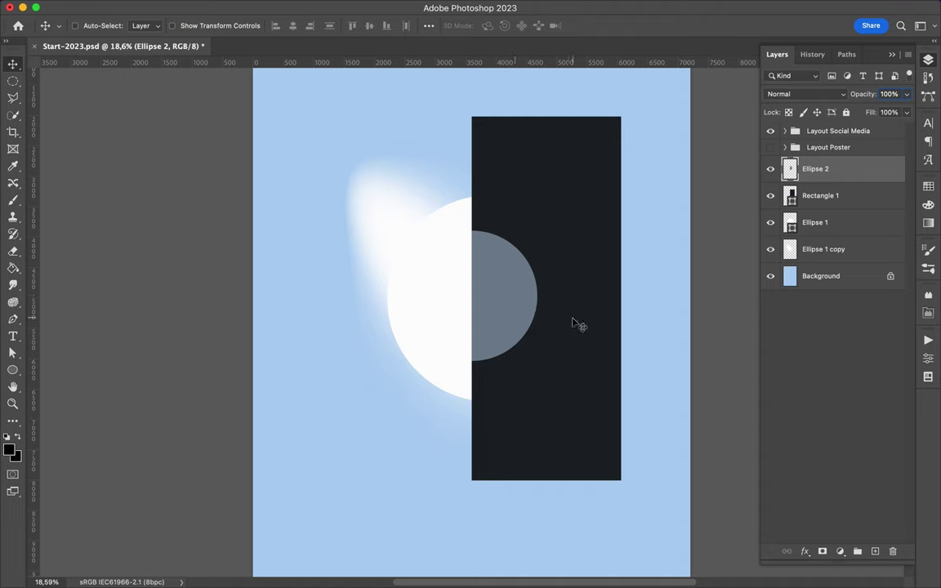
# Step: Nudge the grey half circle into place within the full poster view
pyautogui.press('super+0')
pyautogui.scroll(-2, 498, 301)
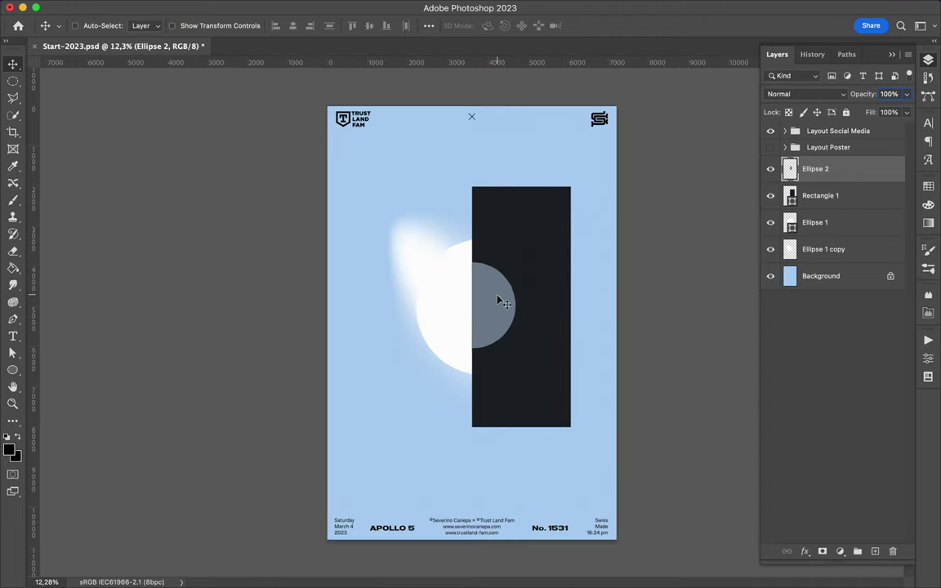
pyautogui.moveTo(529, 309); pyautogui.dragTo(527, 309)
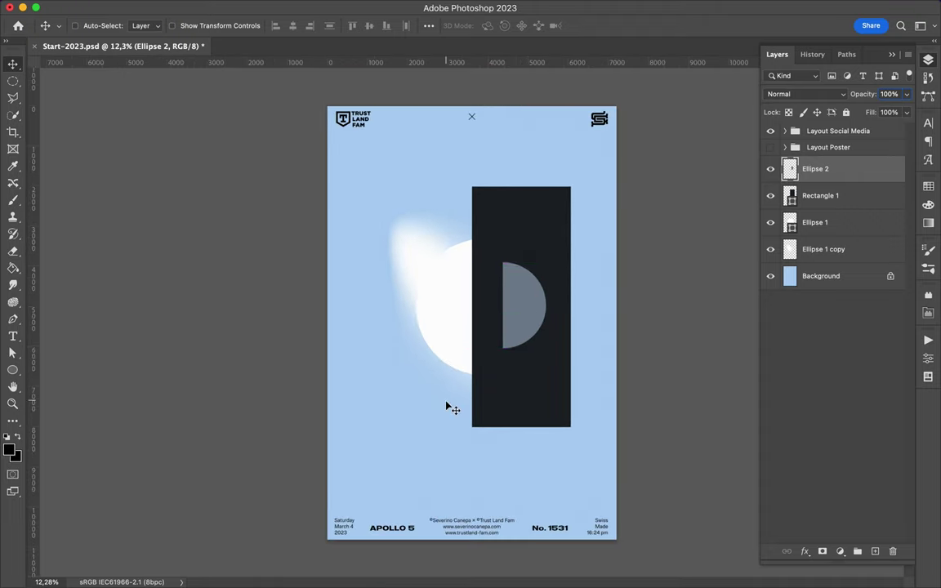
pyautogui.scroll(3, 448, 406)
pyautogui.scroll(-4, 455, 349)
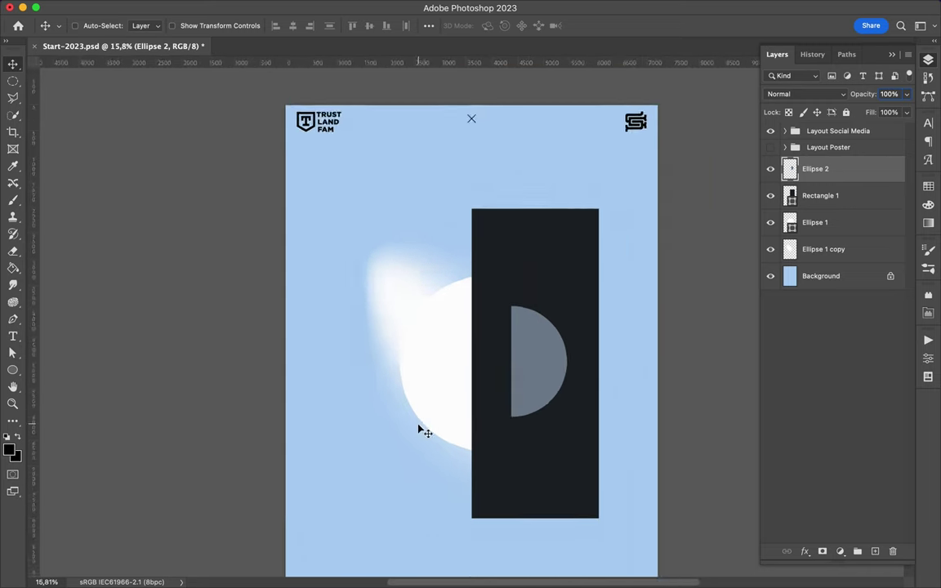
# Step: Draw a new rectangle with a pale blue fill
pyautogui.press('u')
pyautogui.moveTo(469, 565); pyautogui.dragTo(472, 567)
pyautogui.press('a')
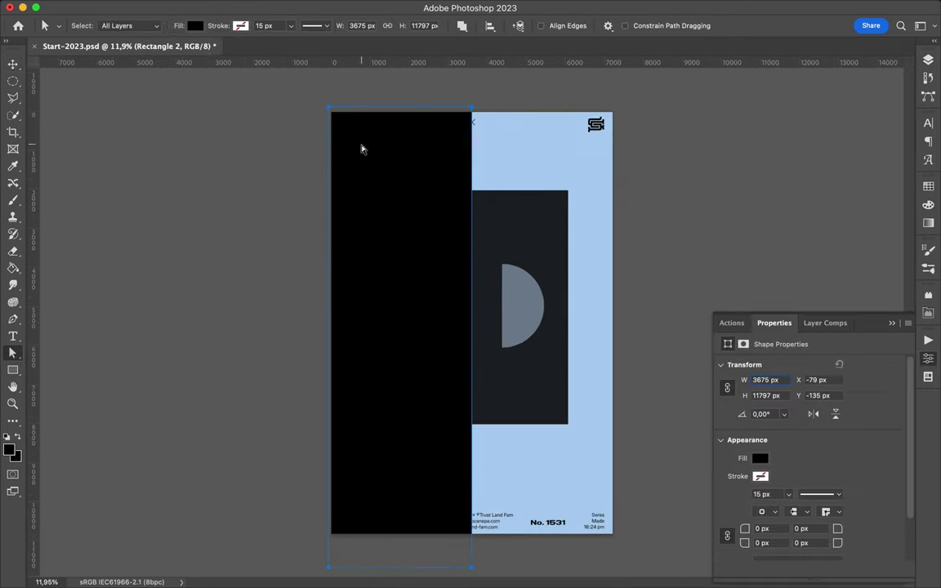
pyautogui.click(194, 26)
pyautogui.click(275, 48)
pyautogui.click(445, 70)
pyautogui.click(706, 57)
# Step: Place the pale blue rectangle below the white circle and over the poster's right half
pyautogui.click(928, 60)
pyautogui.moveTo(817, 169); pyautogui.dragTo(849, 254)
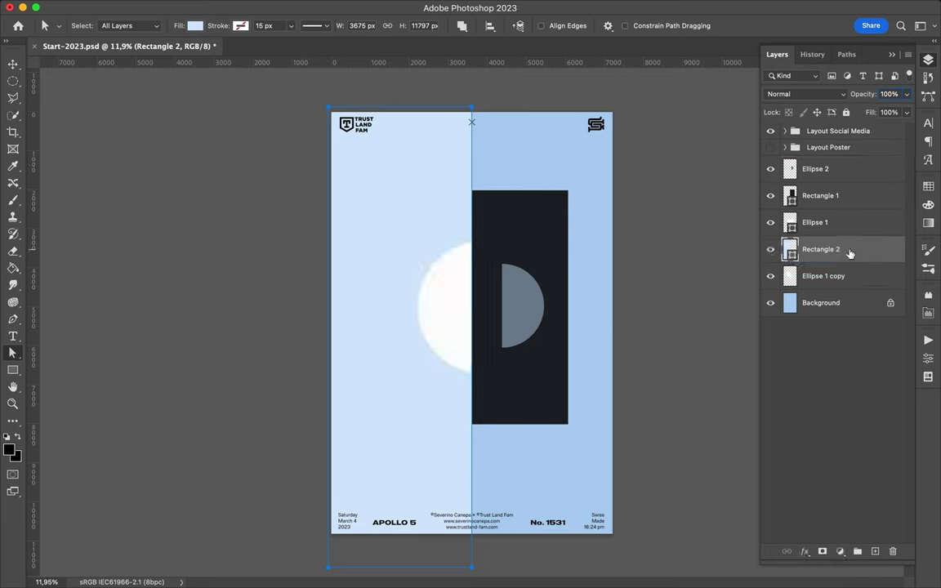
pyautogui.press('v')
pyautogui.click(453, 231)
pyautogui.press('Return')
pyautogui.moveTo(448, 213); pyautogui.dragTo(558, 215)
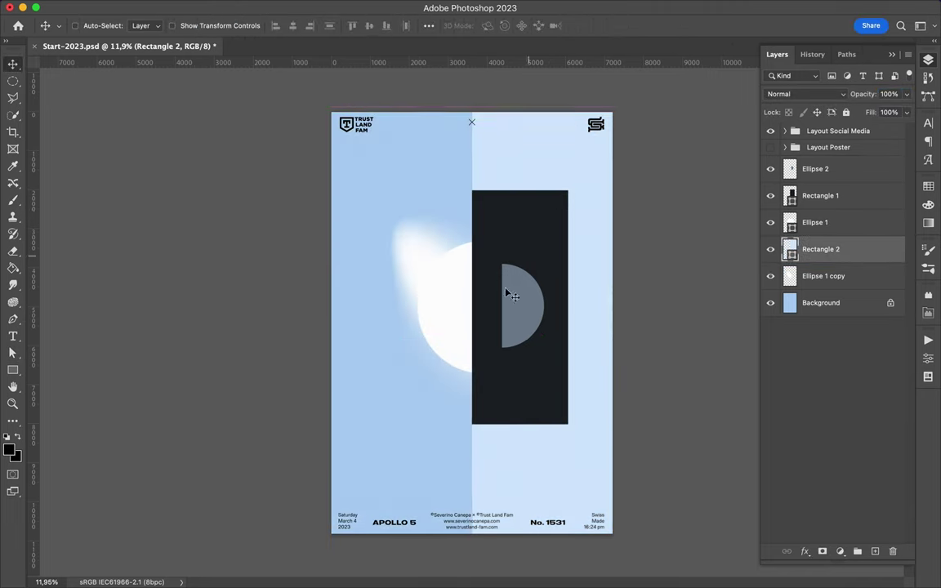
pyautogui.scroll(1, 513, 296)
# Step: Align the dark rectangle and white circle vertically, then shift the blurred glow up-left
pyautogui.click(429, 26)
pyautogui.click(475, 158)
pyautogui.click(293, 26)
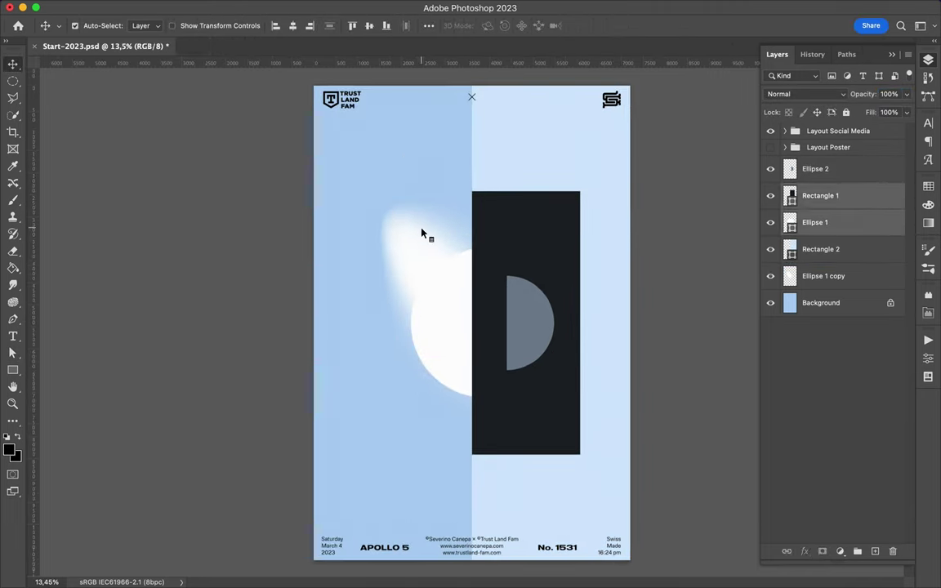
pyautogui.moveTo(423, 234); pyautogui.dragTo(381, 214)
pyautogui.click(537, 324)
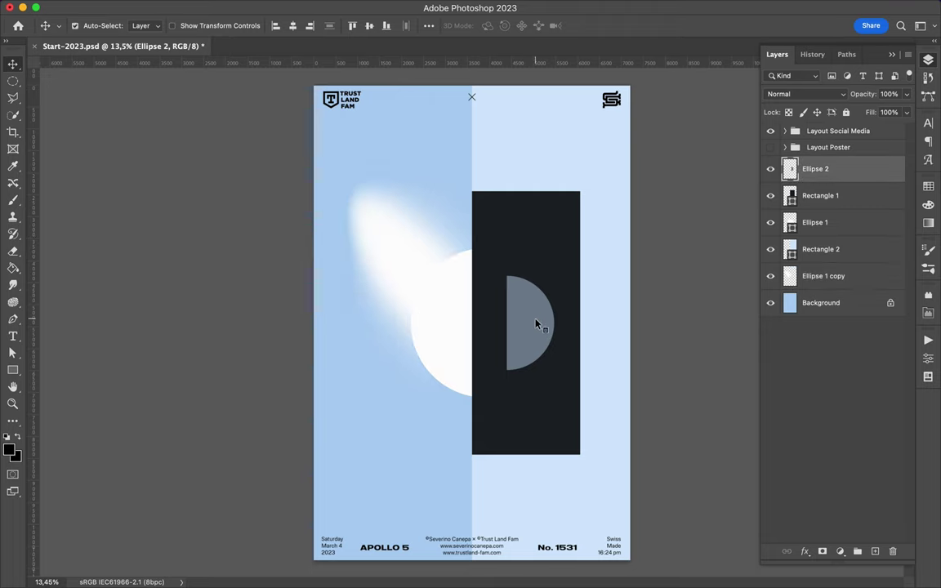
# Step: Duplicate the dark rectangle, widen it leftward and remove its fill to make an outline frame
pyautogui.moveTo(821, 195); pyautogui.dragTo(833, 210)
pyautogui.hotkey('ctrl', 't')
pyautogui.moveTo(472, 323); pyautogui.dragTo(363, 322)
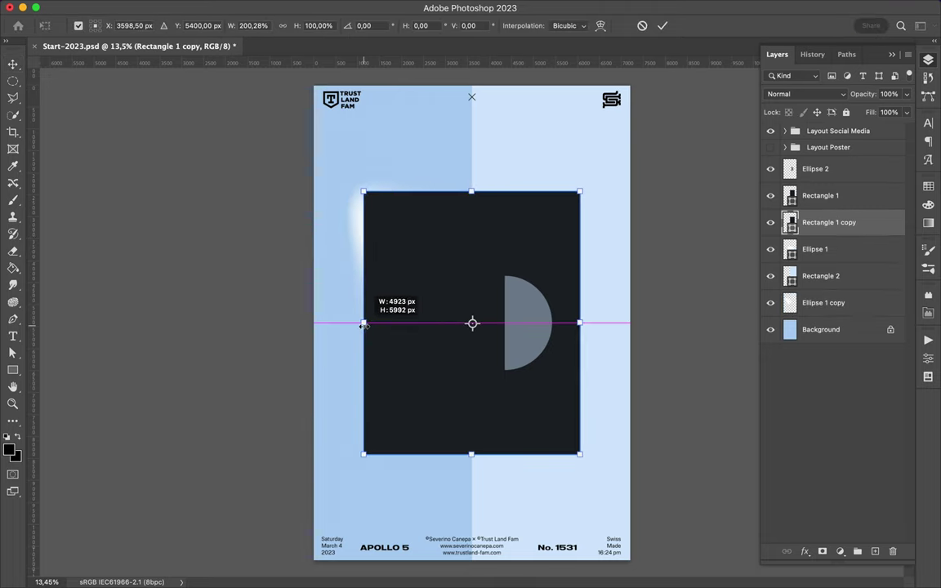
pyautogui.press('Return')
pyautogui.press('a')
pyautogui.click(194, 26)
pyautogui.click(95, 43)
pyautogui.press('v')
pyautogui.moveTo(829, 222)
pyautogui.mouseDown()
pyautogui.moveTo(849, 239)
pyautogui.moveTo(837, 308)
pyautogui.mouseUp()
# Step: Set the outline frame's stroke width to 85 px
pyautogui.press('a')
pyautogui.click(326, 26)
pyautogui.click(276, 175)
pyautogui.click(264, 25)
pyautogui.write('85')
pyautogui.press('Return')
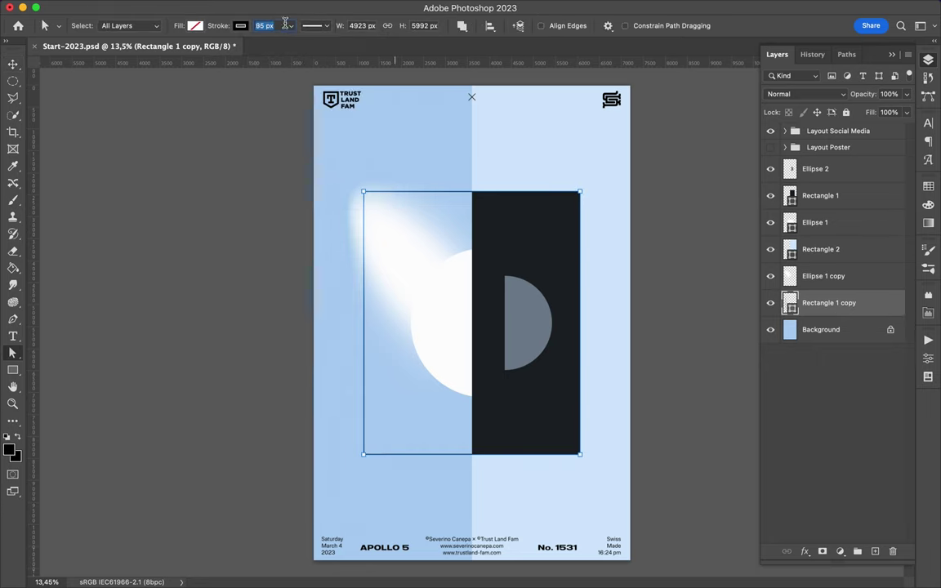
pyautogui.press('v')
# Step: Fit the poster in view and duplicate the frame's path slightly lower as a bar
pyautogui.scroll(2, 480, 225)
pyautogui.scroll(5, 520, 168)
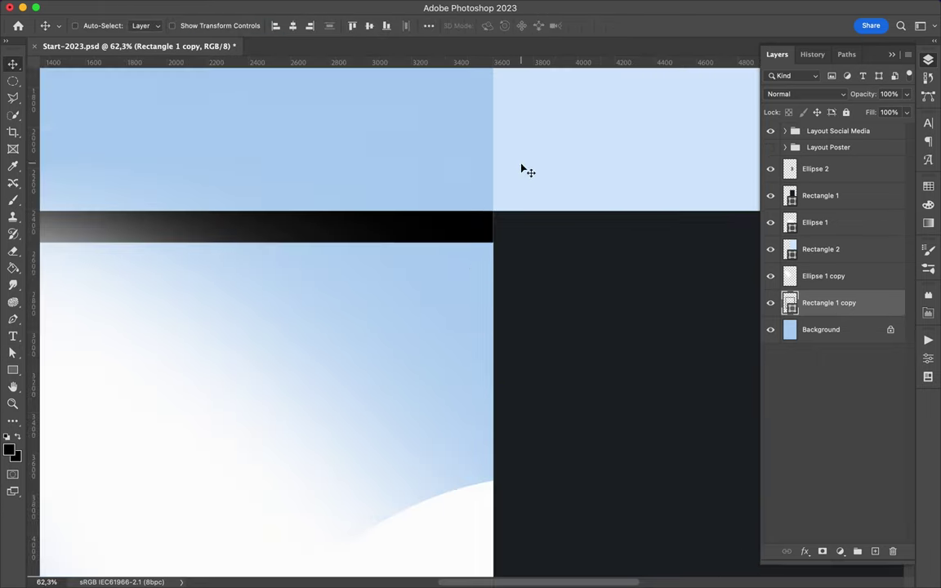
pyautogui.click(532, 169)
pyautogui.hotkey('ctrl', '0')
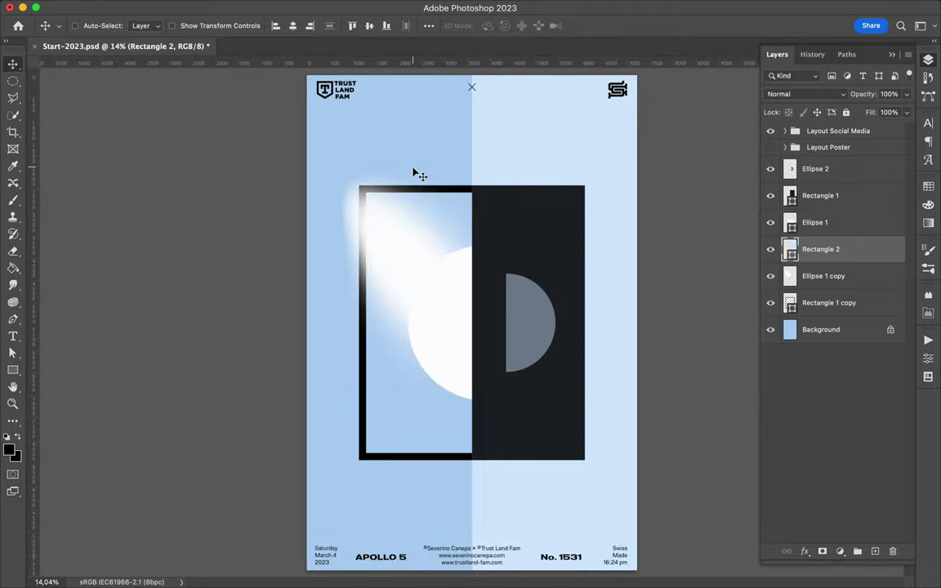
pyautogui.press('a')
pyautogui.click(359, 460)
pyautogui.moveTo(585, 466); pyautogui.dragTo(585, 476)
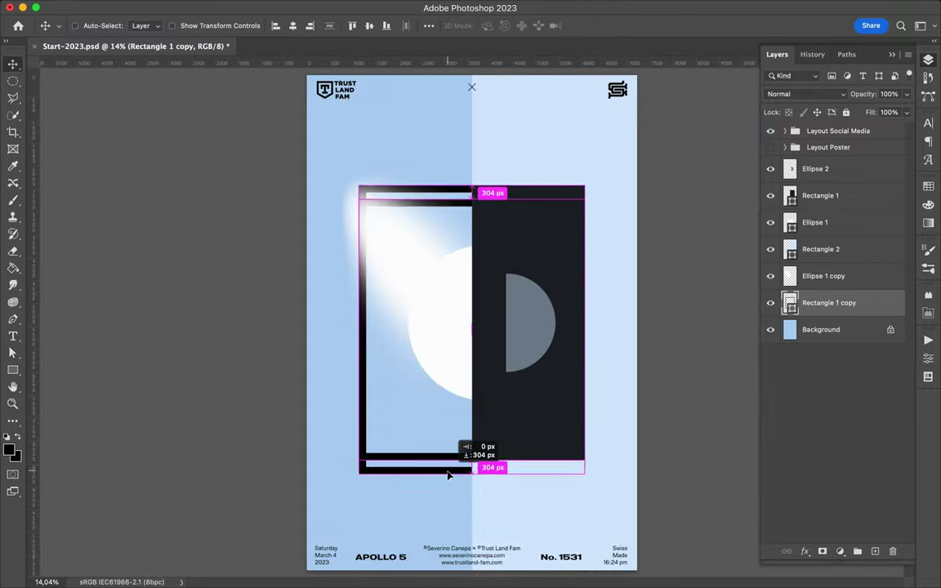
pyautogui.click(393, 474)
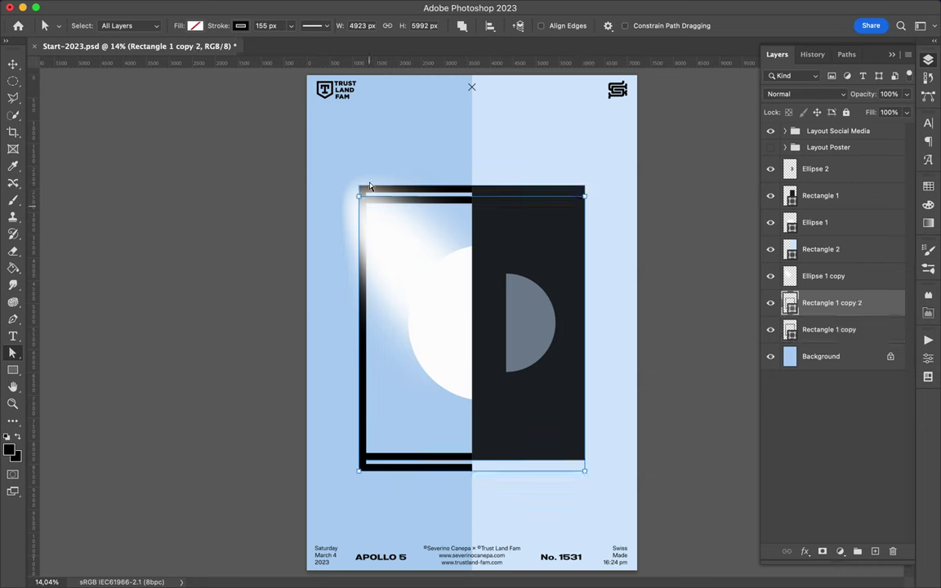
# Step: Place a bar copy above the panels and clip it to Rectangle 2
pyautogui.click(315, 26)
pyautogui.press('Escape')
pyautogui.press('v')
pyautogui.moveTo(418, 472); pyautogui.dragTo(418, 180)
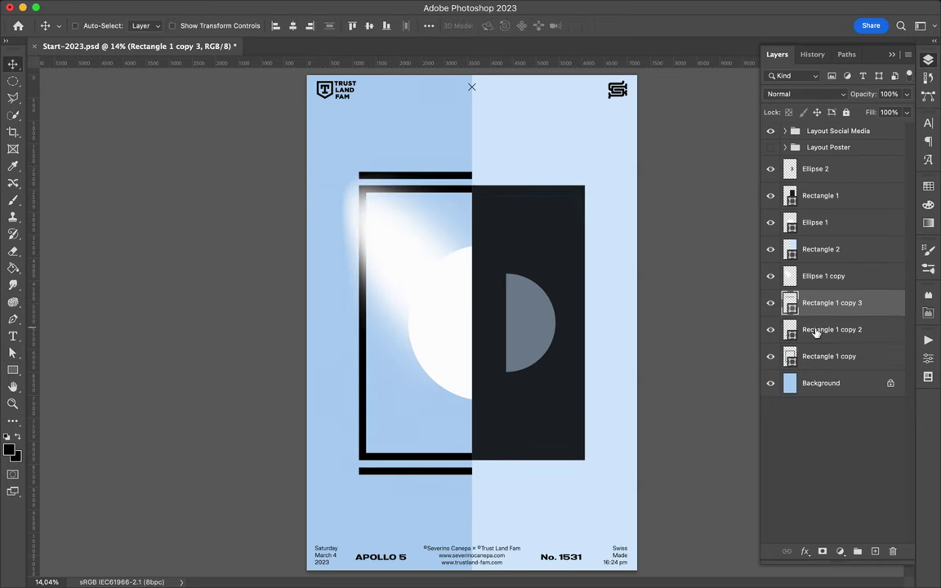
pyautogui.moveTo(832, 302); pyautogui.dragTo(818, 252)
pyautogui.hotkey('ctrl', 'alt', 'g')
# Step: Shorten the dark panel and outlined frame evenly, then nudge the top bar down
pyautogui.click(458, 204)
pyautogui.keyDown('shift'); pyautogui.click(472, 187); pyautogui.keyUp('shift')
pyautogui.hotkey('ctrl', 't')
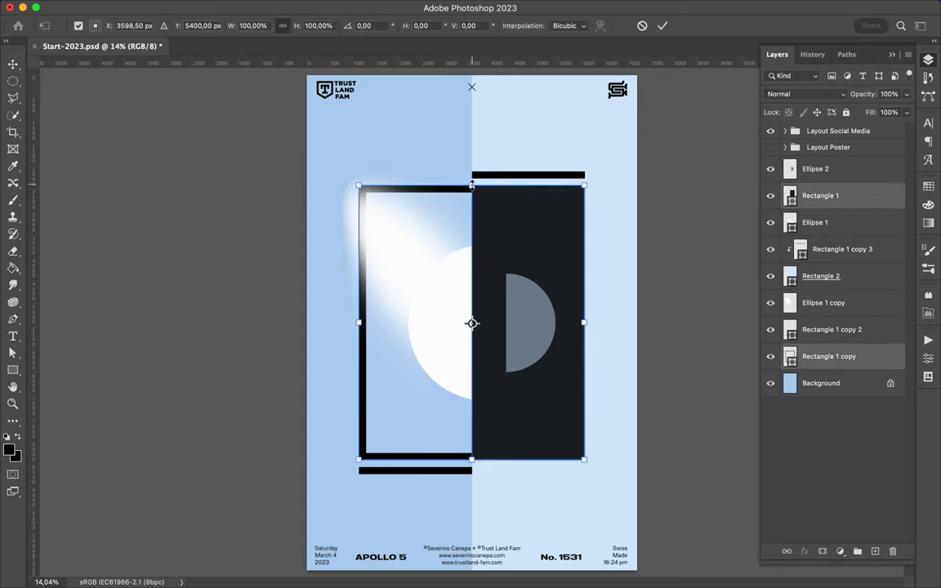
pyautogui.moveTo(471, 186); pyautogui.dragTo(471, 210)
pyautogui.press('Return')
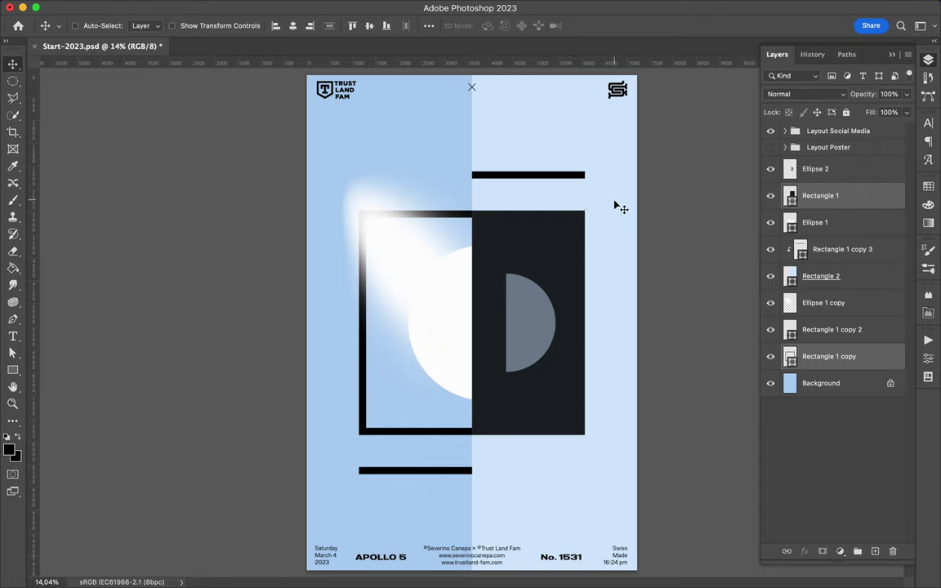
pyautogui.moveTo(525, 174); pyautogui.dragTo(525, 178)
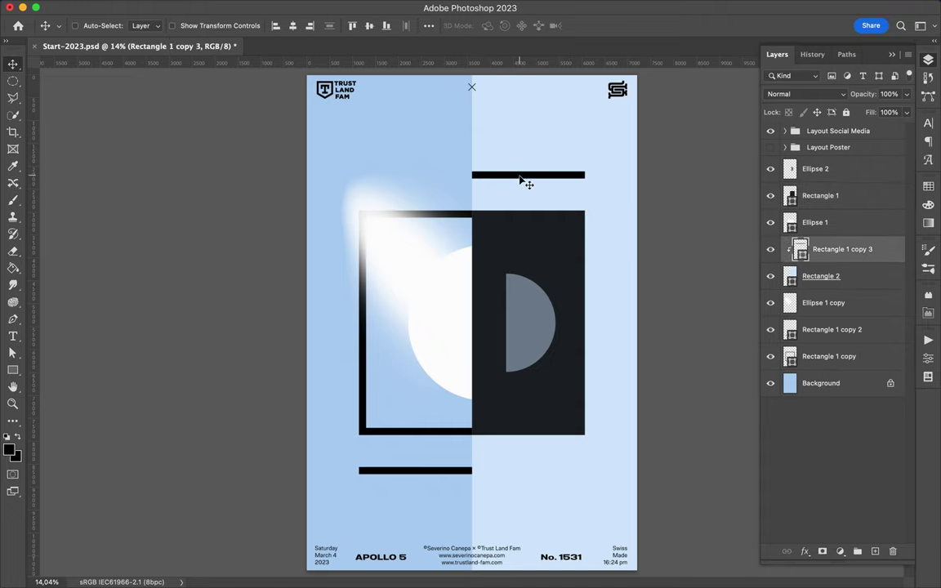
# Step: Make a short, strokeless pale bar inside the light panel from a bottom-bar copy
pyautogui.click(427, 470)
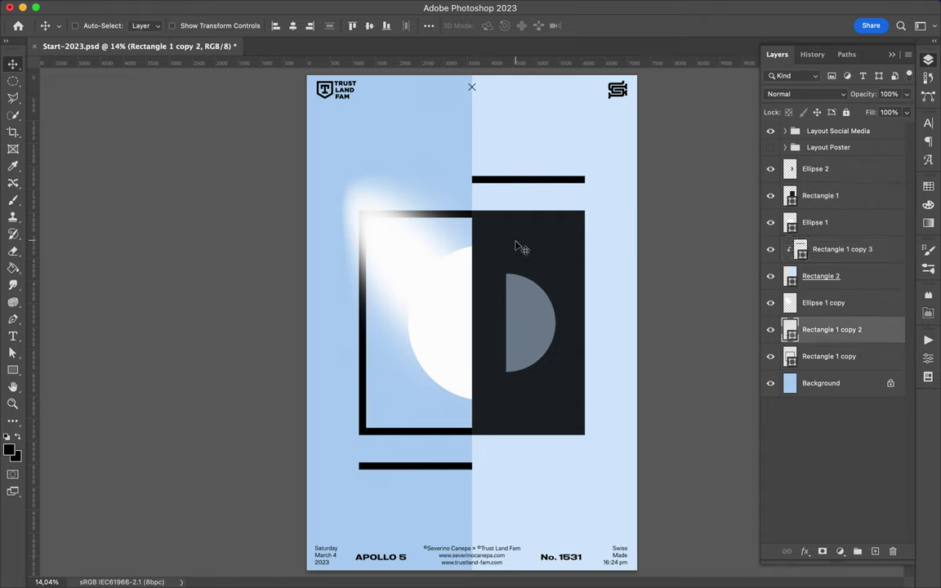
pyautogui.keyDown('alt'); pyautogui.moveTo(442, 472); pyautogui.dragTo(461, 236); pyautogui.keyUp('alt')
pyautogui.press('a')
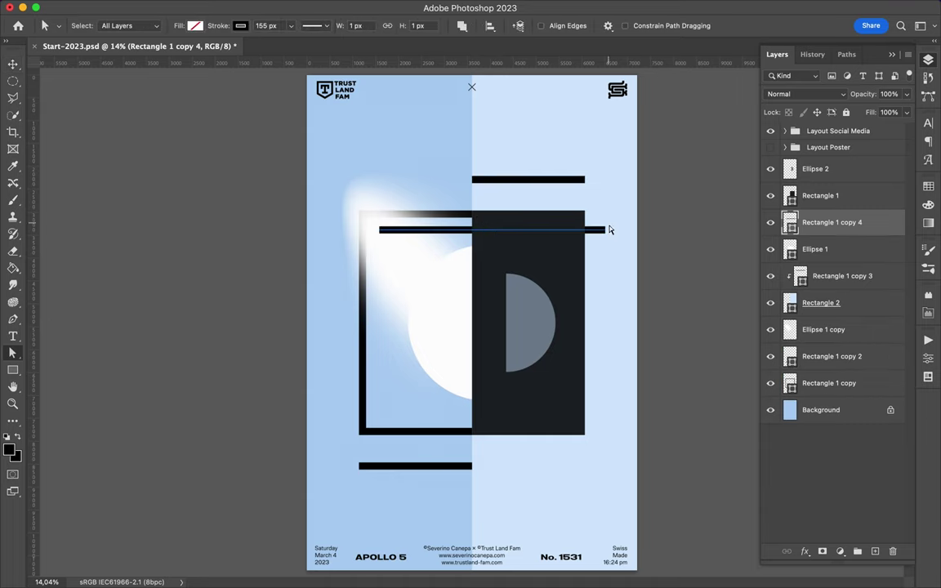
pyautogui.moveTo(606, 231); pyautogui.dragTo(460, 231)
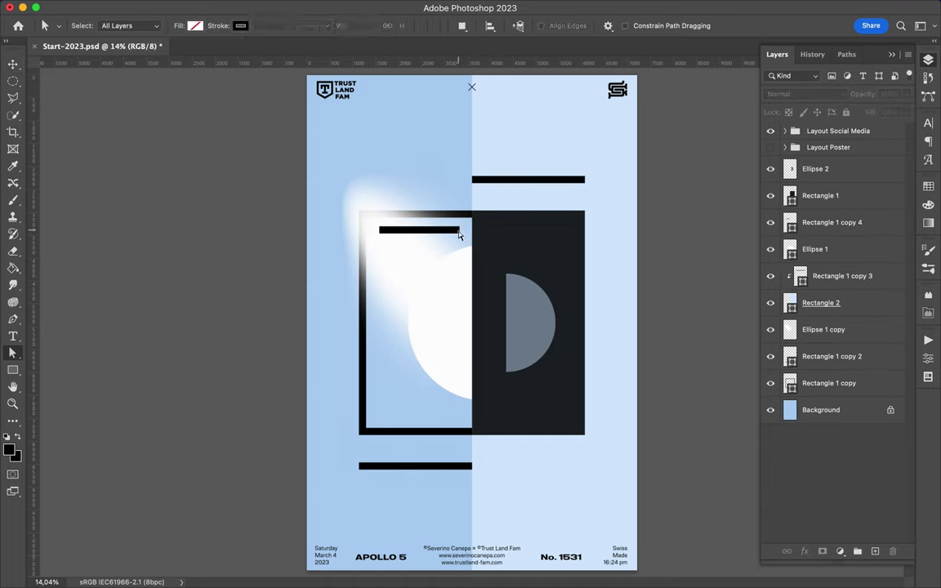
pyautogui.click(230, 27)
pyautogui.press('v')
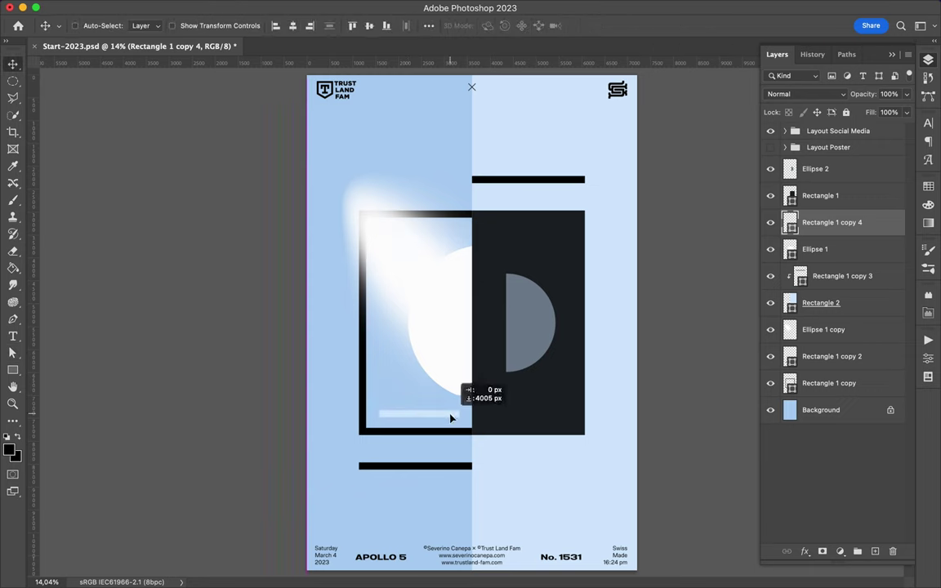
# Step: Copy the pale bar near the dark panel's bottom and group the pale bars
pyautogui.moveTo(577, 220); pyautogui.dragTo(616, 180)
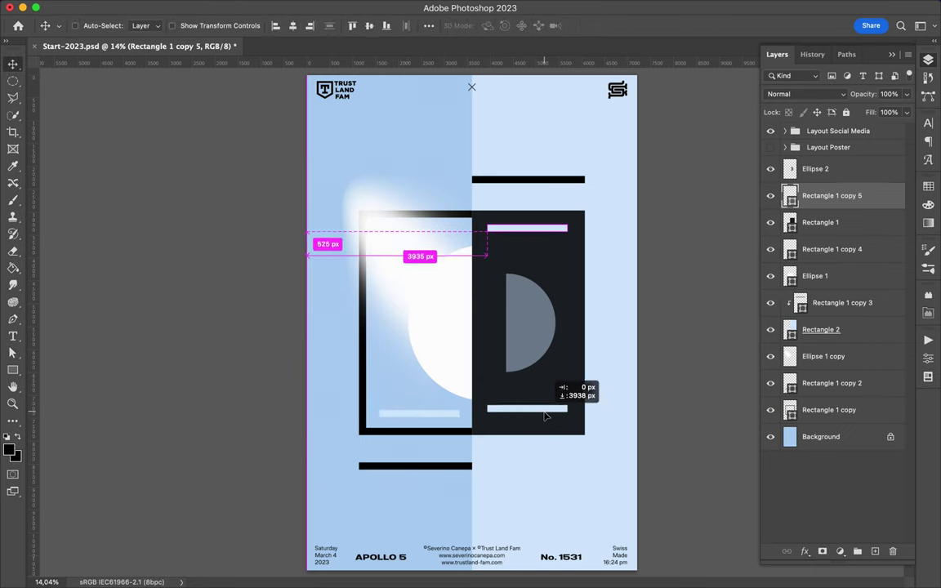
pyautogui.moveTo(546, 416); pyautogui.dragTo(552, 424)
pyautogui.keyDown('ctrl'); pyautogui.keyDown('shift'); pyautogui.click(519, 235); pyautogui.keyUp('shift'); pyautogui.keyUp('ctrl')
pyautogui.keyDown('ctrl'); pyautogui.keyDown('shift'); pyautogui.click(447, 417); pyautogui.keyUp('shift'); pyautogui.keyUp('ctrl')
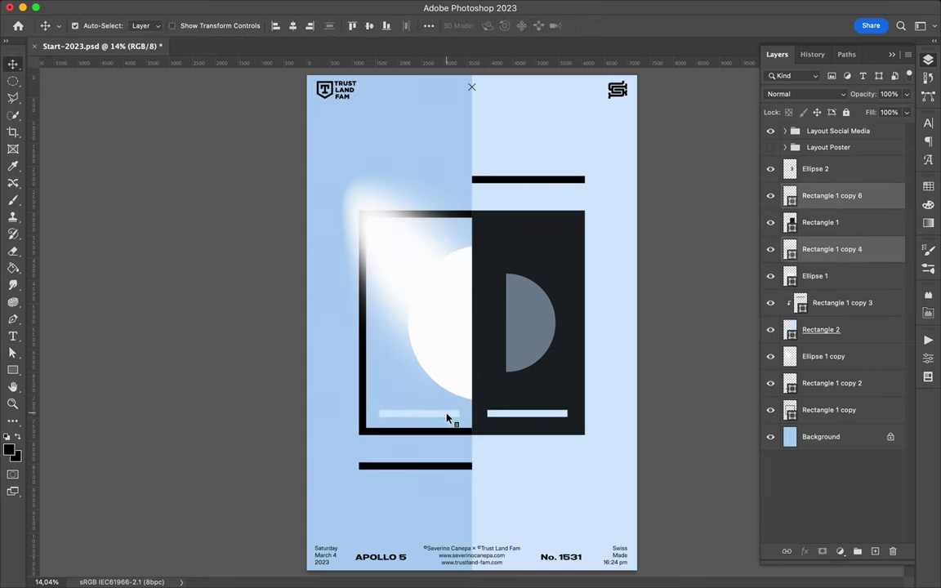
pyautogui.hotkey('ctrl', 'g')
# Step: Lower the top black bar, undo stray edits, and shift the lighter background half right
pyautogui.moveTo(567, 179)
pyautogui.mouseDown()
pyautogui.moveTo(567, 201)
pyautogui.moveTo(567, 187)
pyautogui.mouseUp()
pyautogui.press('a')
pyautogui.moveTo(425, 455); pyautogui.dragTo(425, 464)
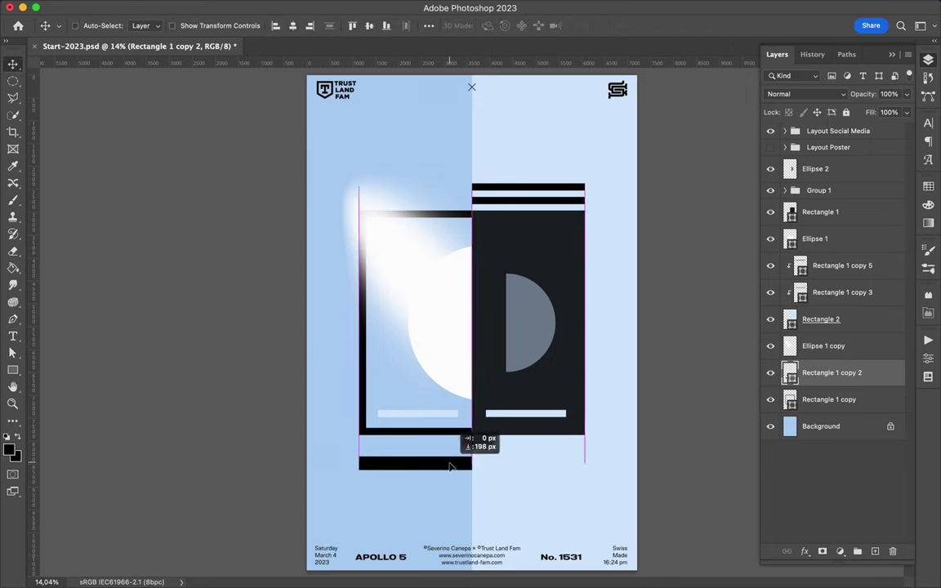
pyautogui.click(625, 140)
pyautogui.press('v')
pyautogui.click(431, 229)
pyautogui.press('Return')
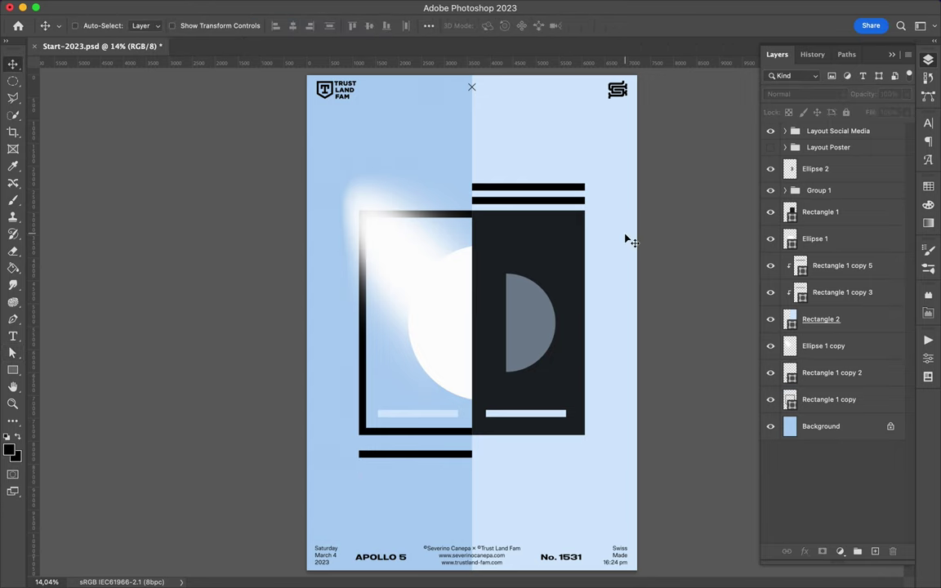
pyautogui.hotkey('ctrl', 'z')
pyautogui.hotkey('ctrl', 'z')
pyautogui.hotkey('ctrl', 'z')
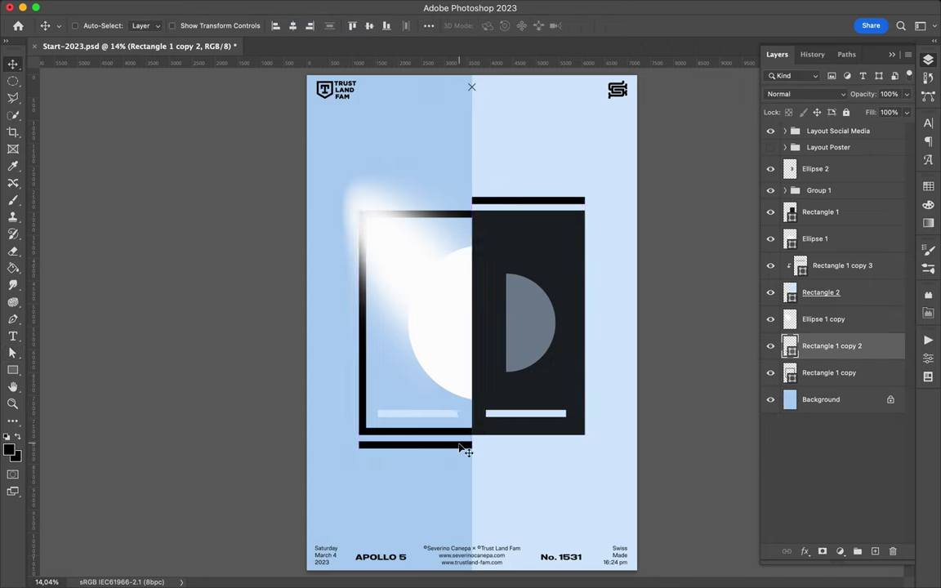
pyautogui.scroll(3, 535, 245)
pyautogui.moveTo(531, 140); pyautogui.dragTo(541, 155)
pyautogui.scroll(-5, 531, 143)
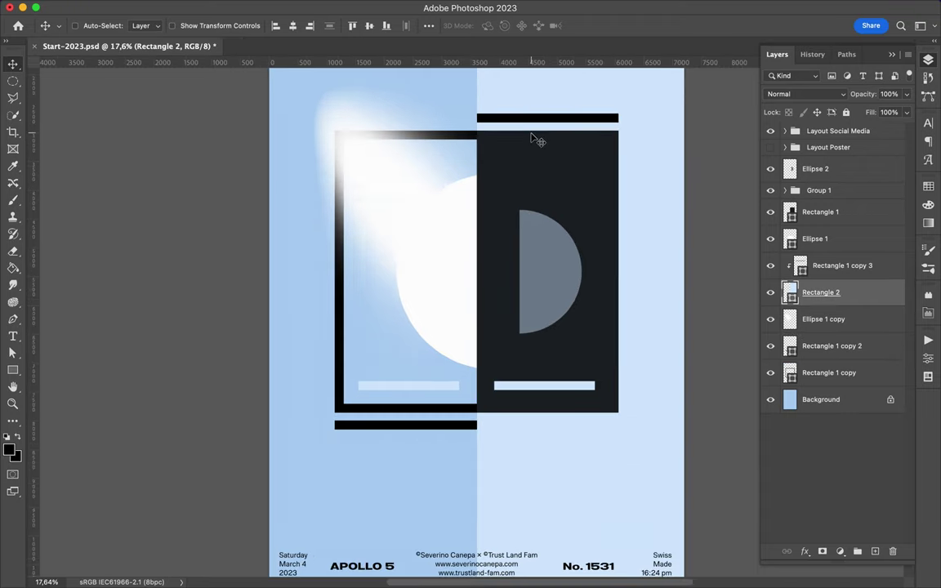
# Step: Give the right pale bar in Group 1 a dashed stroke
pyautogui.click(510, 402)
pyautogui.press('a')
pyautogui.click(698, 331)
pyautogui.click(526, 402)
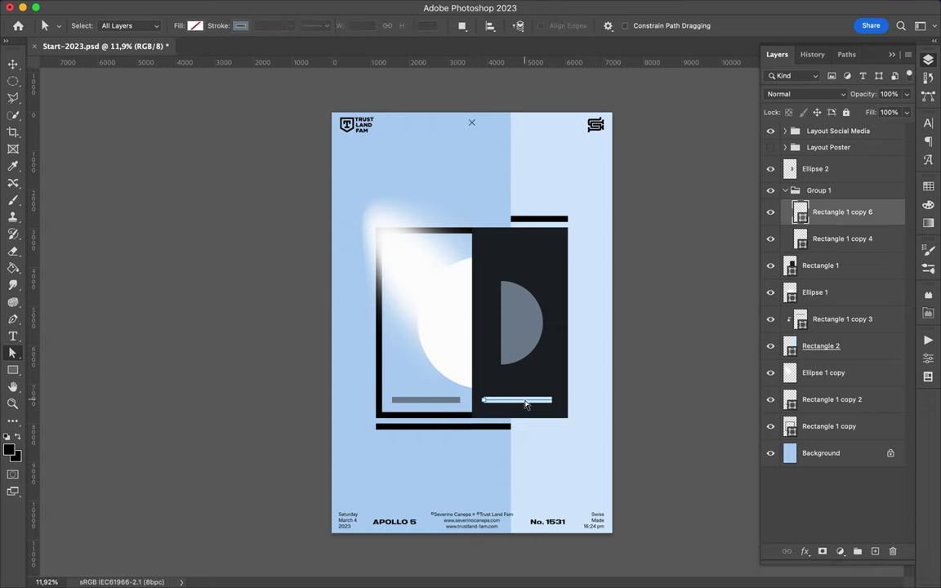
pyautogui.click(315, 25)
pyautogui.click(315, 92)
pyautogui.press('v')
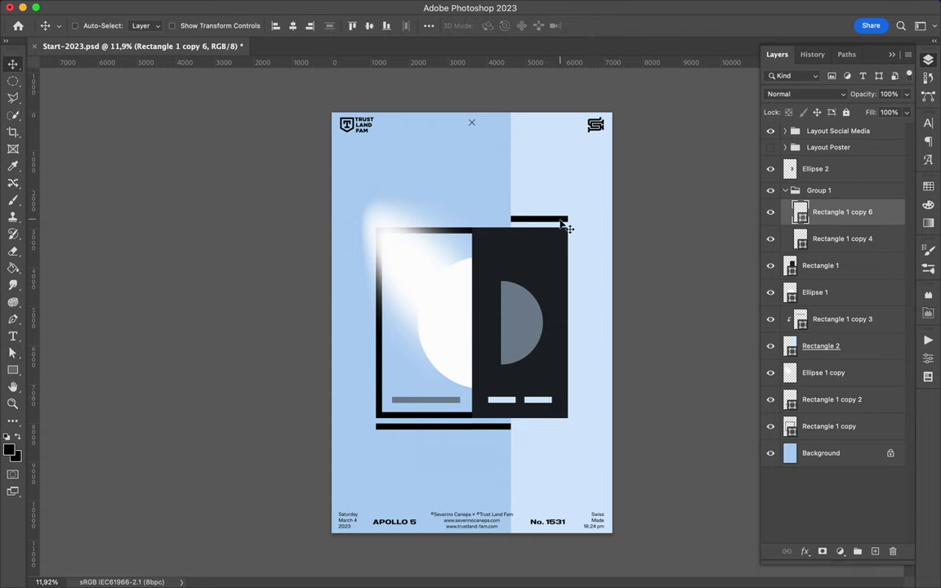
# Step: Shrink the white circle to about 86% and move it left
pyautogui.keyDown('ctrl'); pyautogui.click(442, 336); pyautogui.keyUp('ctrl')
pyautogui.hotkey('ctrl', 't')
pyautogui.moveTo(551, 321); pyautogui.dragTo(542, 323)
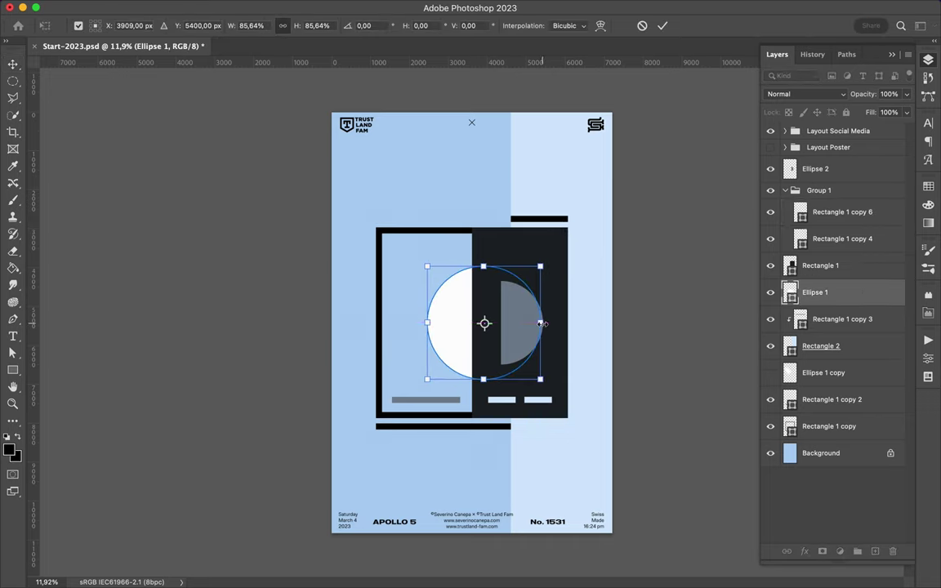
pyautogui.press('Return')
pyautogui.moveTo(481, 328); pyautogui.dragTo(470, 327)
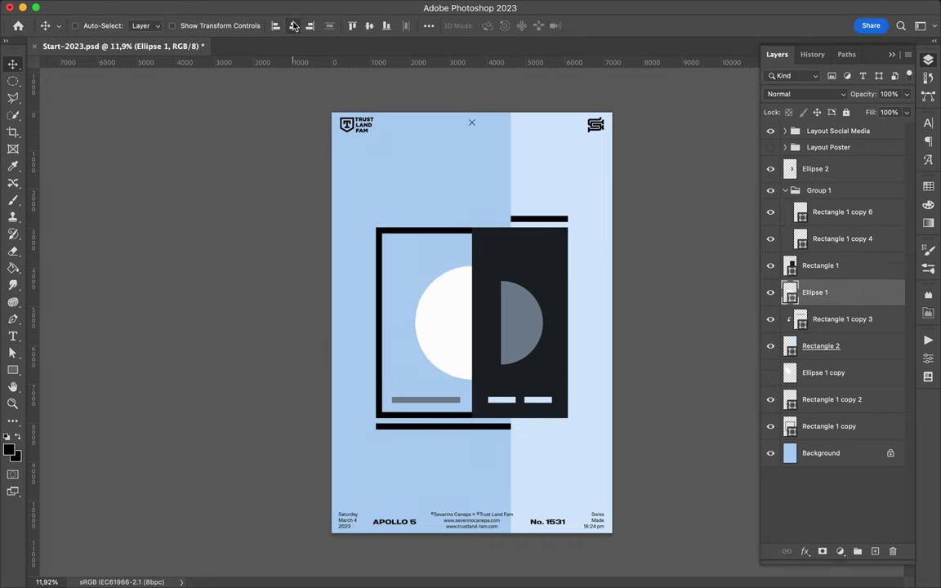
# Step: Copy the diagonal mask from the outlined frame onto the dark panel
pyautogui.press('a')
pyautogui.click(559, 256)
pyautogui.keyDown('ctrl'); pyautogui.click(829, 426); pyautogui.keyUp('ctrl')
pyautogui.rightClick(773, 237)
pyautogui.press('Escape')
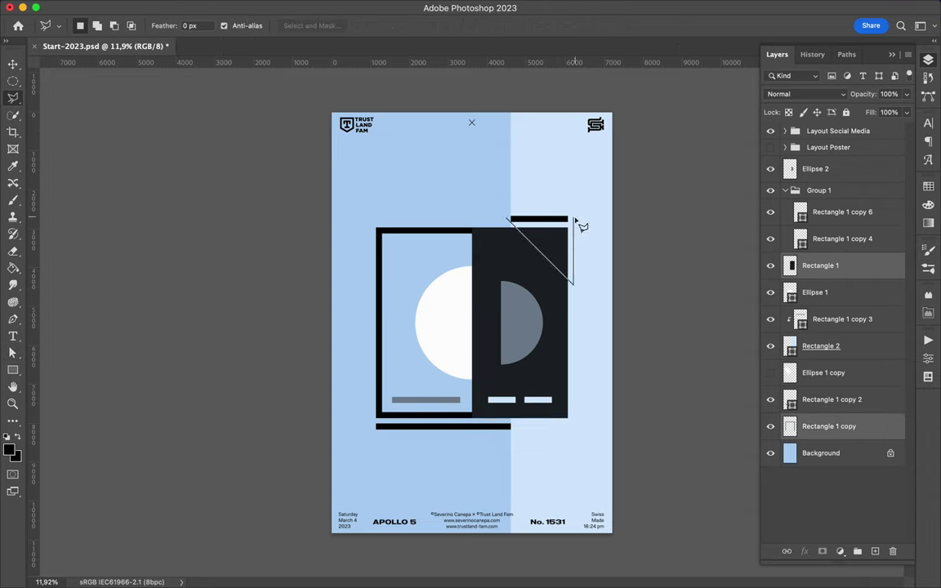
pyautogui.click(790, 426)
pyautogui.keyDown('ctrl'); pyautogui.click(790, 426); pyautogui.keyUp('ctrl')
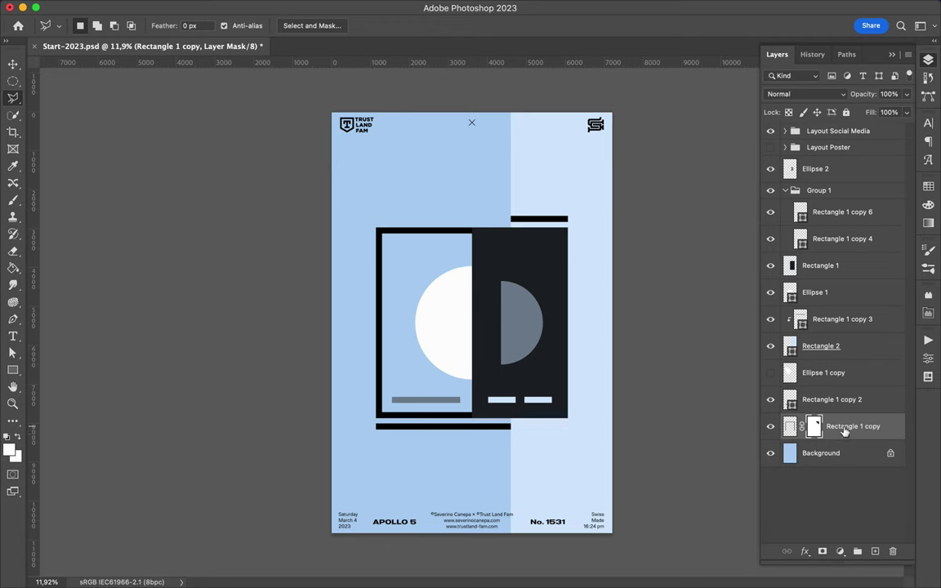
pyautogui.moveTo(814, 426); pyautogui.dragTo(813, 265)
pyautogui.hotkey('ctrl', 't')
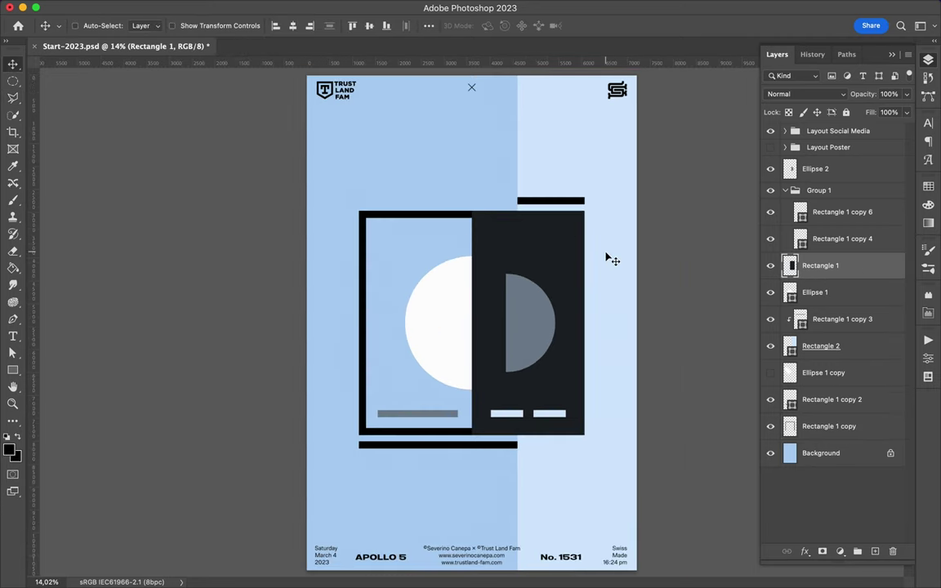
# Step: Move the grey strip from the bottom to the top of the outlined left panel
pyautogui.moveTo(445, 406); pyautogui.dragTo(448, 235)
pyautogui.press('a')
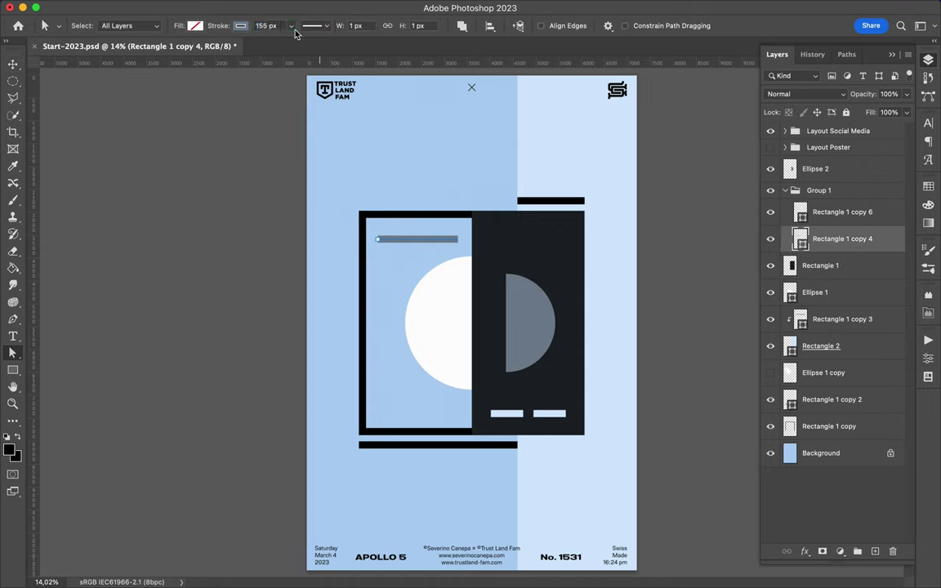
pyautogui.scroll(-3, 447, 275)
pyautogui.press('v')
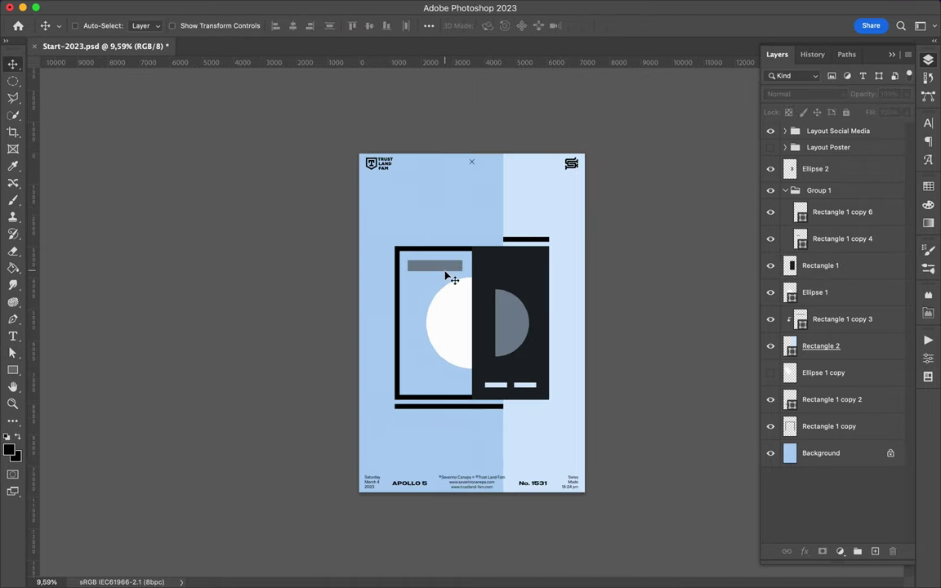
pyautogui.scroll(4, 447, 275)
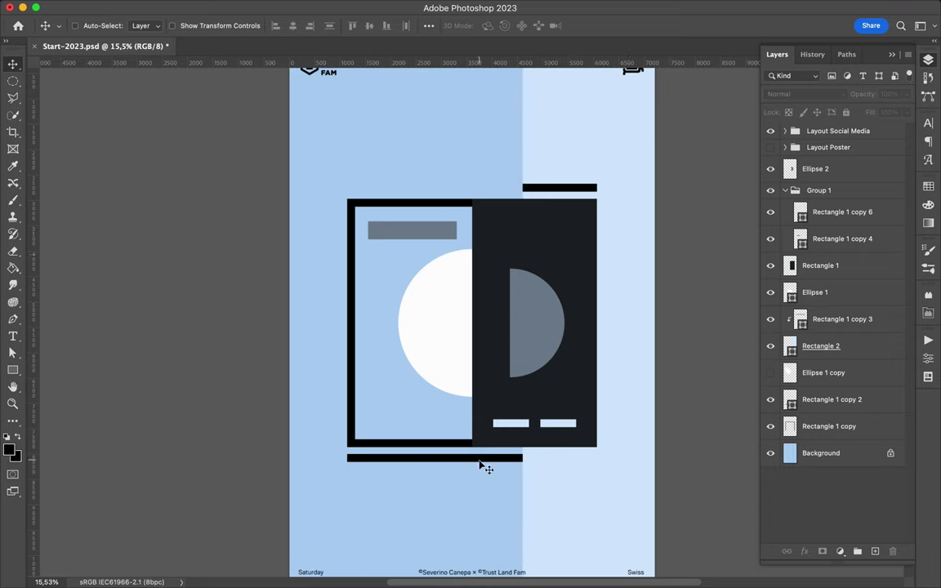
# Step: Duplicate the frame outline to double the frame edges just inside the border
pyautogui.keyDown('super'); pyautogui.click(431, 445); pyautogui.keyUp('super')
pyautogui.moveTo(431, 445); pyautogui.dragTo(447, 446)
pyautogui.moveTo(857, 439); pyautogui.dragTo(834, 159)
pyautogui.press('a')
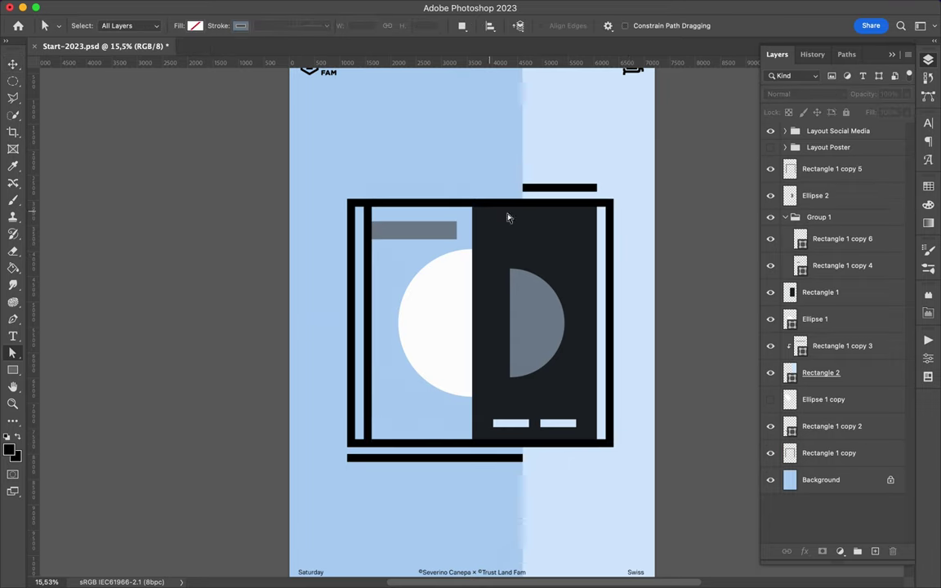
pyautogui.press('m')
pyautogui.moveTo(341, 170)
pyautogui.mouseDown()
pyautogui.moveTo(619, 504)
pyautogui.moveTo(607, 526)
pyautogui.mouseUp()
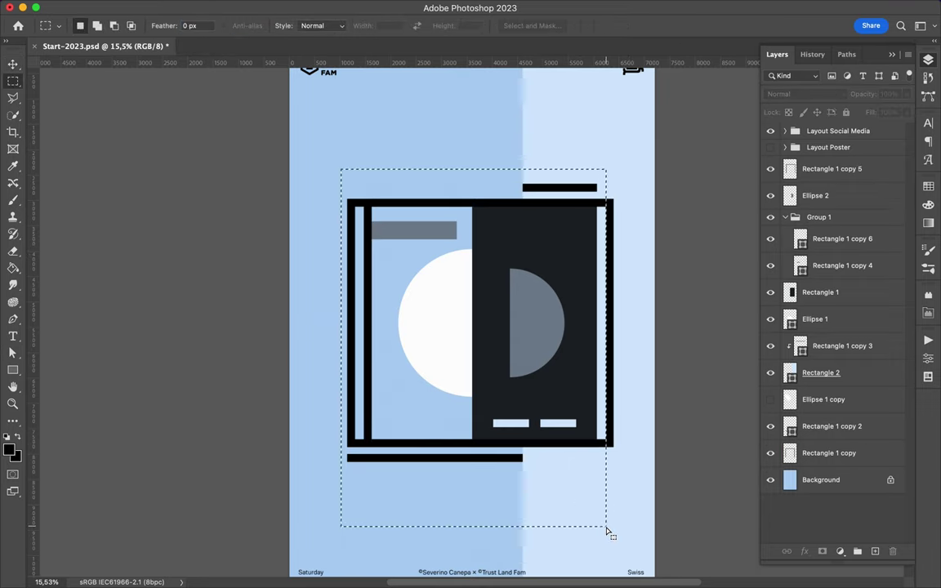
pyautogui.press('v')
pyautogui.click(611, 448)
pyautogui.moveTo(612, 356)
pyautogui.mouseDown()
pyautogui.moveTo(603, 423)
pyautogui.moveTo(609, 384)
pyautogui.moveTo(361, 380)
pyautogui.mouseUp()
pyautogui.moveTo(415, 239); pyautogui.dragTo(424, 239)
# Step: Duplicate the white circle and enlarge the copy into a ring around the original
pyautogui.keyDown('super'); pyautogui.click(435, 322); pyautogui.keyUp('super')
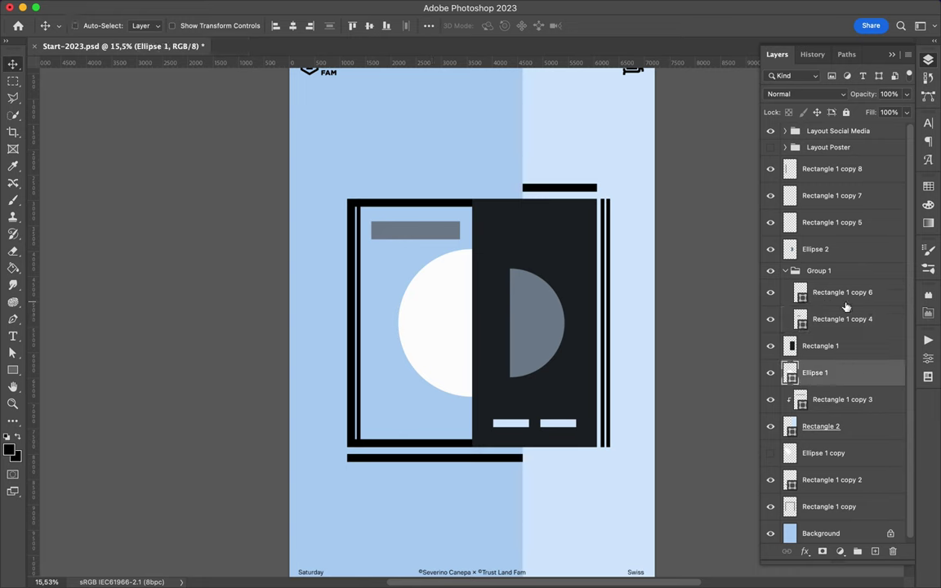
pyautogui.press('super+j')
pyautogui.press('super+t')
pyautogui.press('a')
pyautogui.click(194, 25)
pyautogui.press('Escape')
pyautogui.press('super+t')
pyautogui.moveTo(534, 385); pyautogui.dragTo(549, 400)
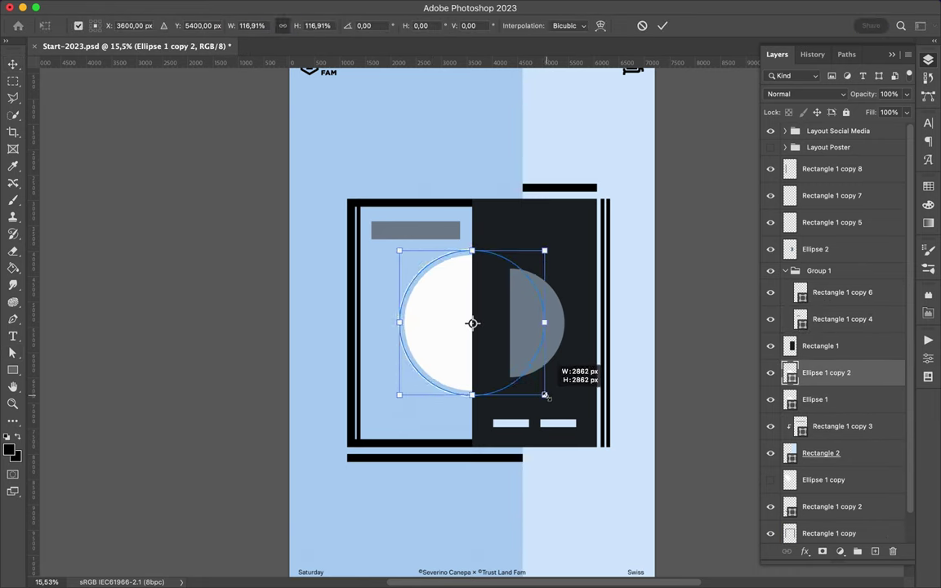
pyautogui.press('Return')
pyautogui.press('v')
# Step: Copy the circle onto the left frame edge, shrink it to a small dot, and save
pyautogui.moveTo(435, 324); pyautogui.dragTo(357, 320)
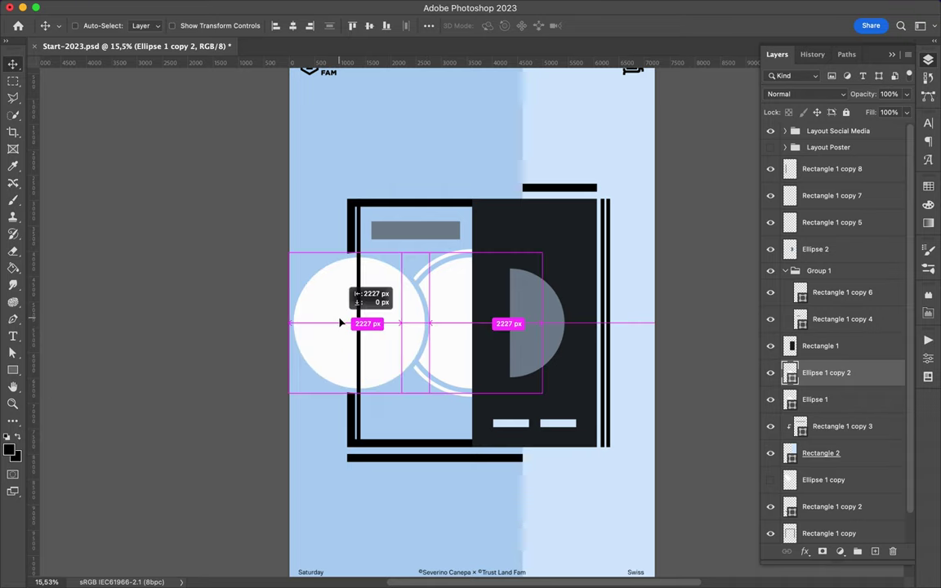
pyautogui.press('super+t')
pyautogui.moveTo(429, 392); pyautogui.dragTo(383, 353)
pyautogui.press('Return')
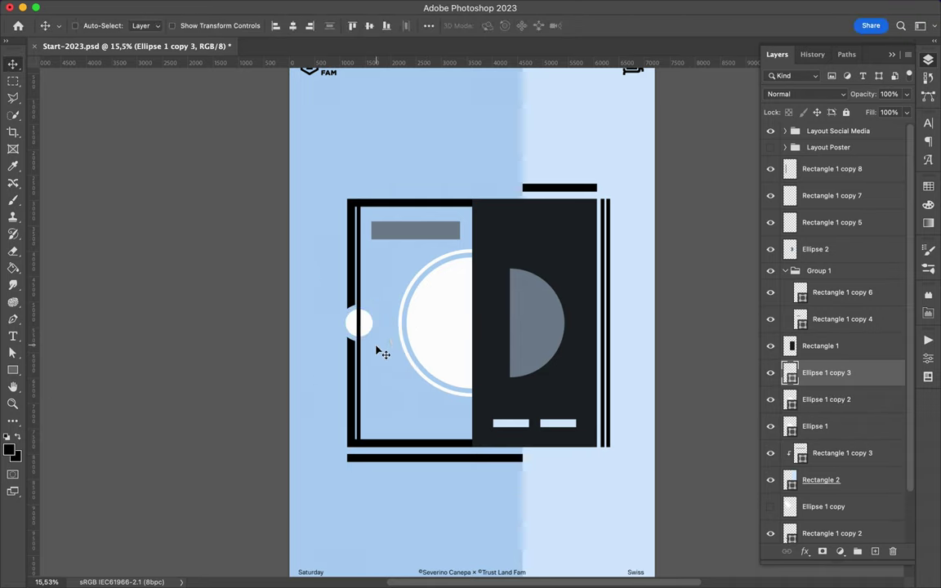
pyautogui.scroll(5, 390, 350)
pyautogui.press('super+t')
pyautogui.scroll(-1, 531, 392)
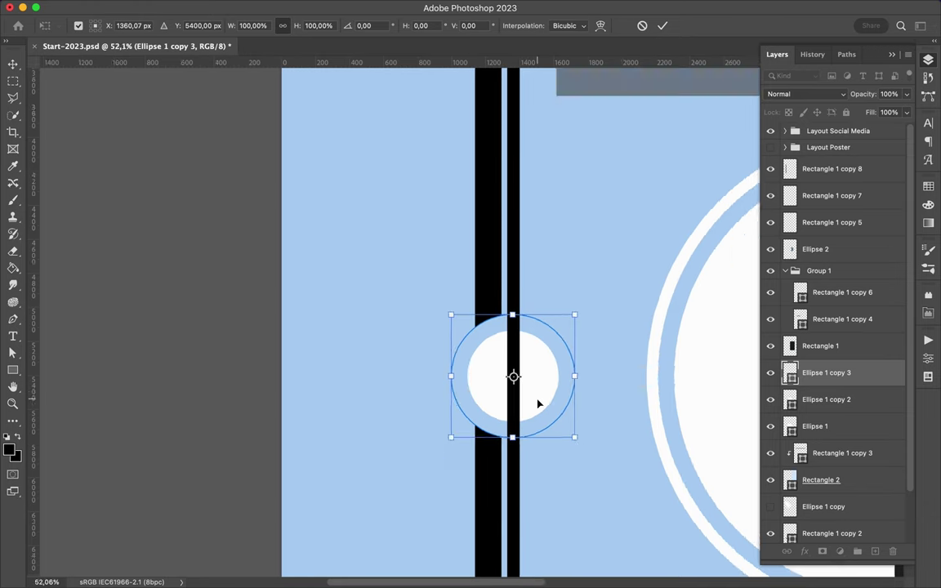
pyautogui.press('super+0')
pyautogui.press('super+s')
pyautogui.click(487, 234)
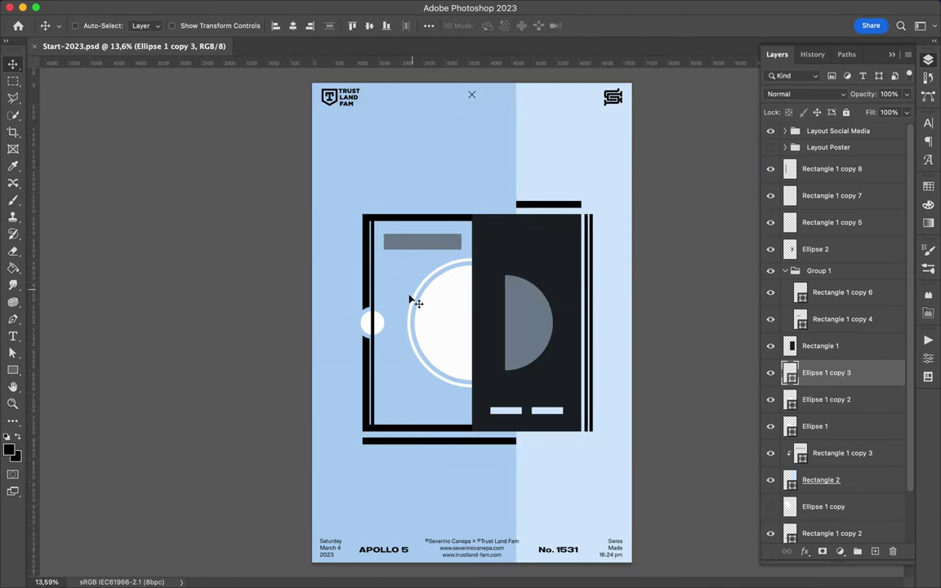
# Step: Draw a small white square beside the white circle
pyautogui.press('u')
pyautogui.moveTo(373, 324); pyautogui.dragTo(588, 327)
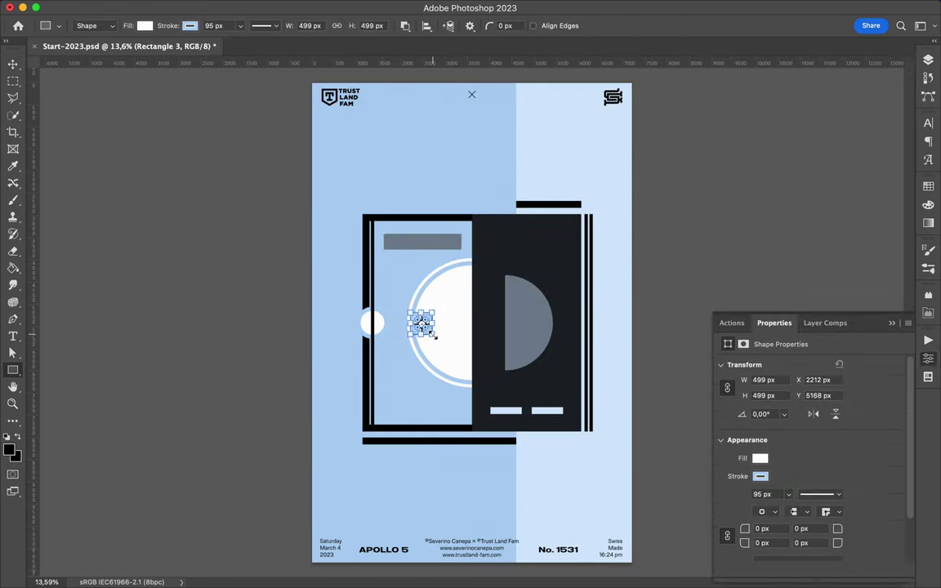
pyautogui.press('F7')
pyautogui.scroll(2, 596, 326)
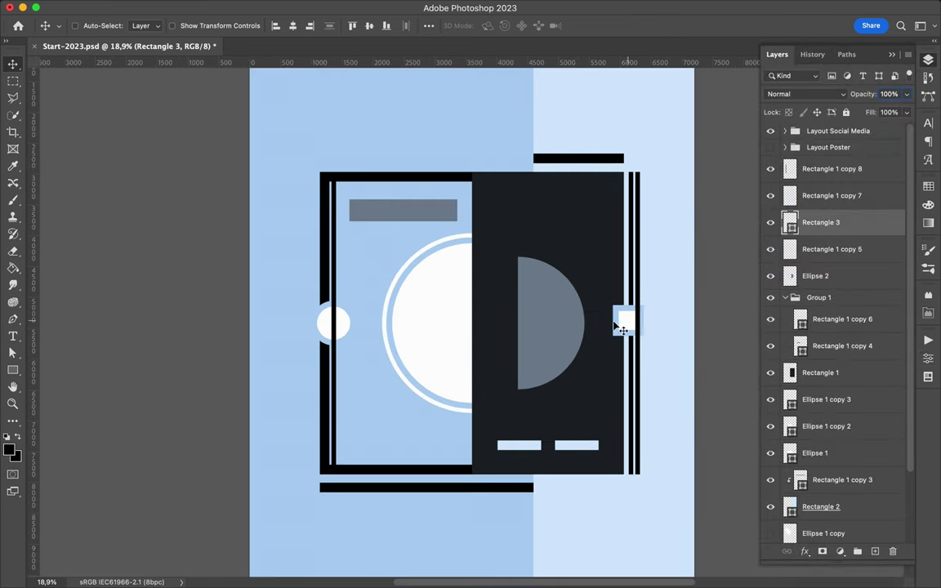
pyautogui.keyDown('ctrl'); pyautogui.keyDown('shift'); pyautogui.click(619, 327); pyautogui.keyUp('shift'); pyautogui.keyUp('ctrl')
# Step: Deselect the shapes and hide the Layout Poster text and logos group
pyautogui.scroll(-2, 623, 335)
pyautogui.scroll(-1, 455, 410)
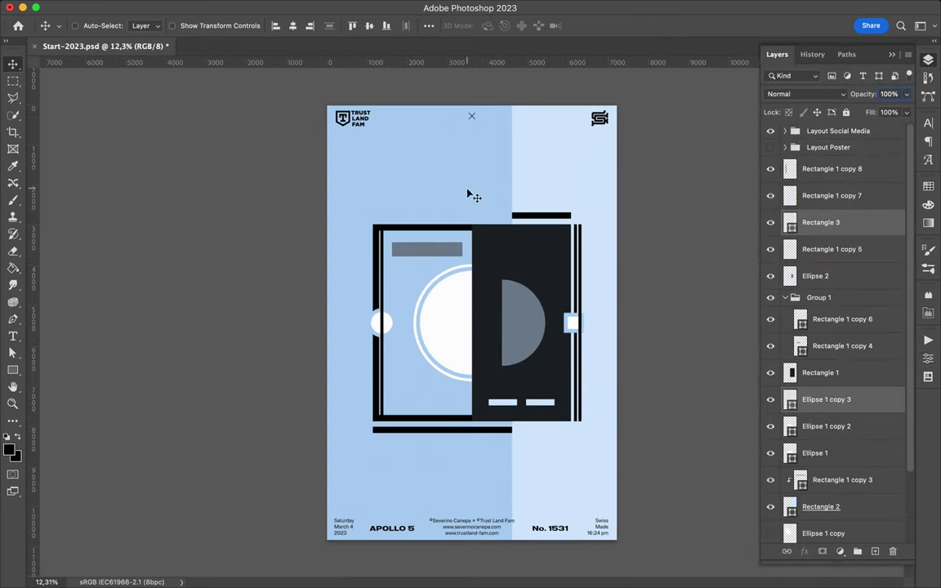
pyautogui.scroll(1, 471, 196)
pyautogui.keyDown('ctrl'); pyautogui.click(497, 186); pyautogui.keyUp('ctrl')
pyautogui.scroll(2, 771, 245)
pyautogui.click(770, 144)
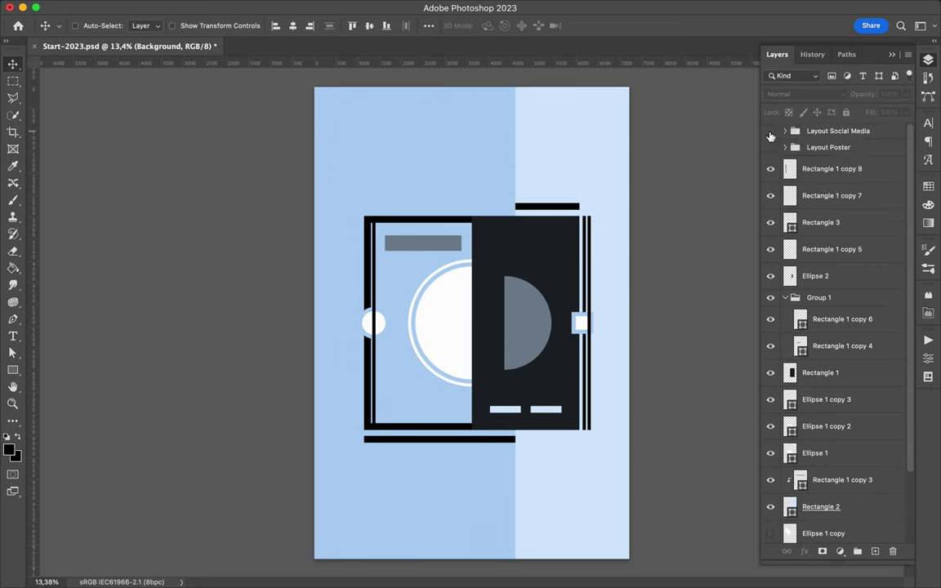
# Step: Select all the artwork layers, starting and cancelling Free Transform on them
pyautogui.scroll(-3, 770, 245)
pyautogui.hotkey('ctrl', 'alt', 'a')
pyautogui.hotkey('ctrl', 't')
pyautogui.press('Escape')
pyautogui.hotkey('ctrl', 't')
pyautogui.press('Escape')
pyautogui.click(829, 503)
pyautogui.keyDown('shift'); pyautogui.click(842, 395); pyautogui.keyUp('shift')
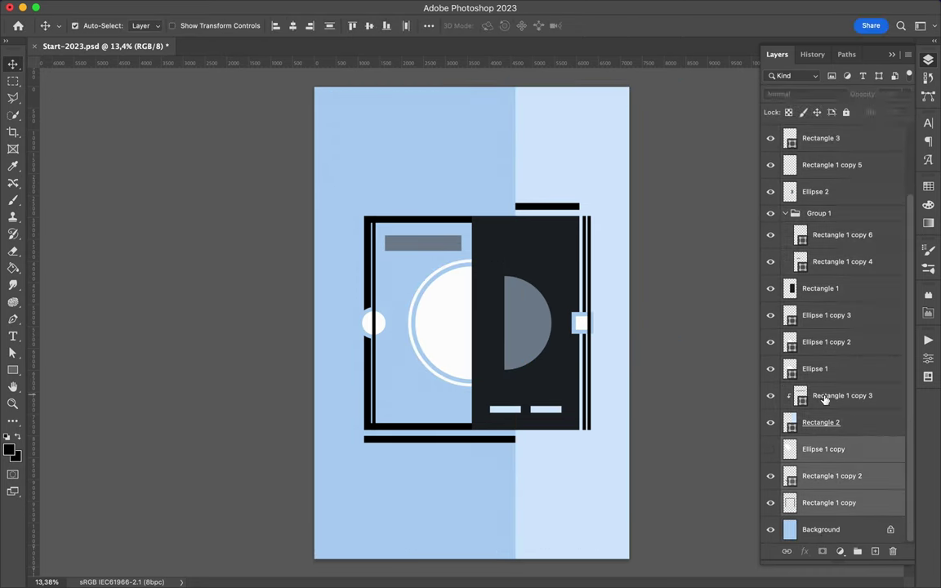
# Step: Try scaling the whole artwork to 120% width, then cancel the enlargement
pyautogui.scroll(2, 833, 327)
pyautogui.hotkey('ctrl', 't')
pyautogui.doubleClick(245, 25)
pyautogui.write('120')
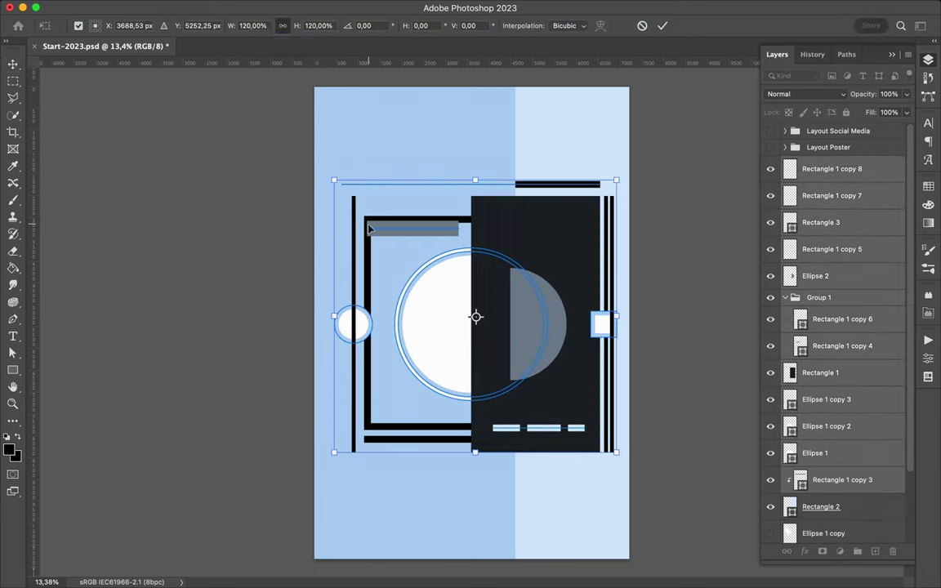
pyautogui.press('Escape')
# Step: Copy the right-hand bar pair above the frame's top-left corner and merge the copies into one layer
pyautogui.press('a')
pyautogui.press('v')
pyautogui.click(588, 282)
pyautogui.press('Return')
pyautogui.keyDown('ctrl'); pyautogui.click(588, 269); pyautogui.keyUp('ctrl')
pyautogui.moveTo(588, 270)
pyautogui.mouseDown()
pyautogui.moveTo(372, 235)
pyautogui.moveTo(496, 445)
pyautogui.mouseUp()
pyautogui.press('m')
pyautogui.hotkey('ctrl', 'e')
# Step: Copy the stripe pair further right, group both pairs, and drag more pairs across the frame top
pyautogui.scroll(5, 345, 204)
pyautogui.press('v')
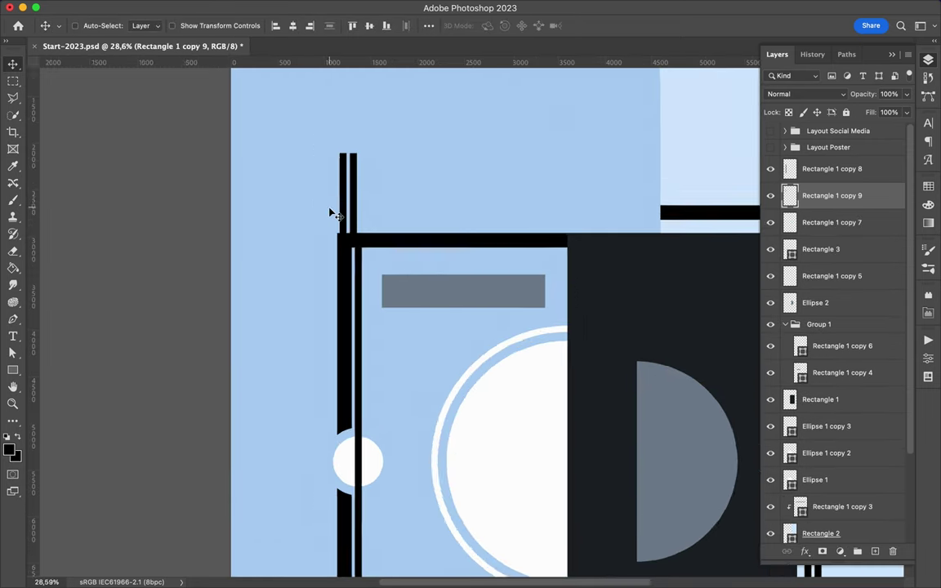
pyautogui.scroll(5, 344, 198)
pyautogui.moveTo(283, 195); pyautogui.dragTo(349, 195)
pyautogui.keyDown('shift'); pyautogui.click(847, 218); pyautogui.keyUp('shift')
pyautogui.hotkey('ctrl', 'g')
pyautogui.moveTo(300, 242); pyautogui.dragTo(563, 241)
# Step: Copy the whole stripe set further right along the frame top and pick one of the new copies
pyautogui.scroll(-5, 537, 255)
pyautogui.keyDown('shift'); pyautogui.click(816, 215); pyautogui.keyUp('shift')
pyautogui.moveTo(457, 272); pyautogui.dragTo(689, 273)
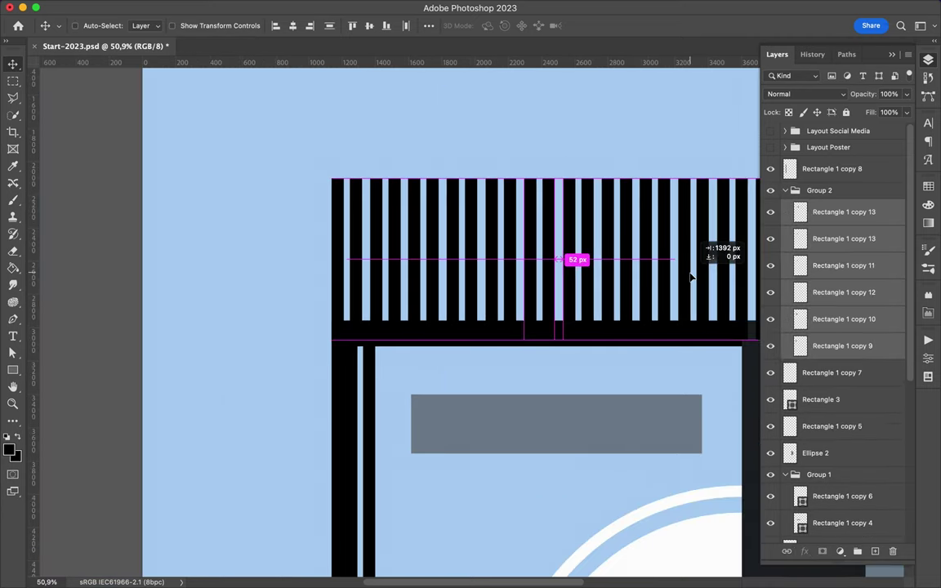
pyautogui.scroll(-5, 689, 273)
pyautogui.click(860, 314)
pyautogui.scroll(-3, 817, 343)
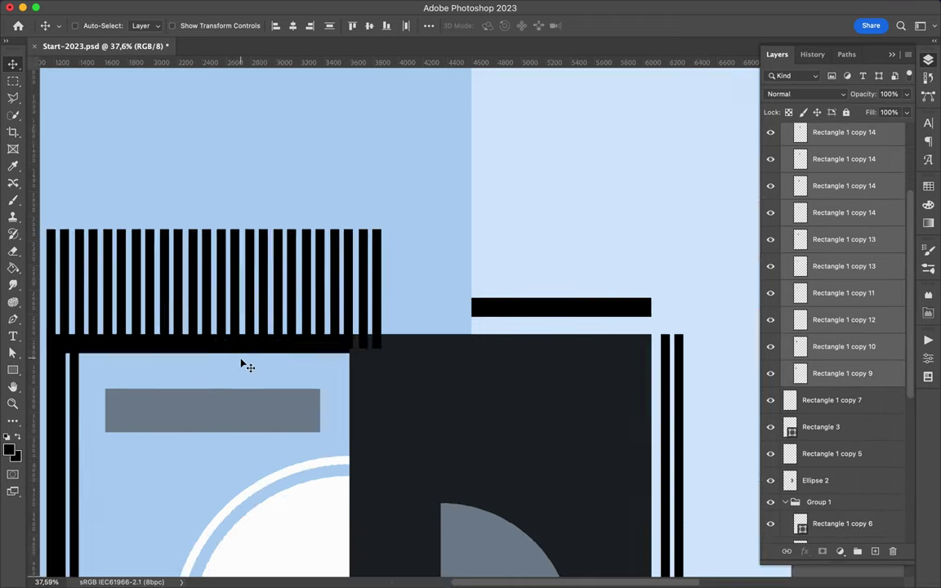
pyautogui.scroll(6, 245, 351)
pyautogui.scroll(-5, 822, 263)
pyautogui.scroll(3, 822, 263)
pyautogui.scroll(-1, 658, 273)
pyautogui.scroll(-3, 557, 316)
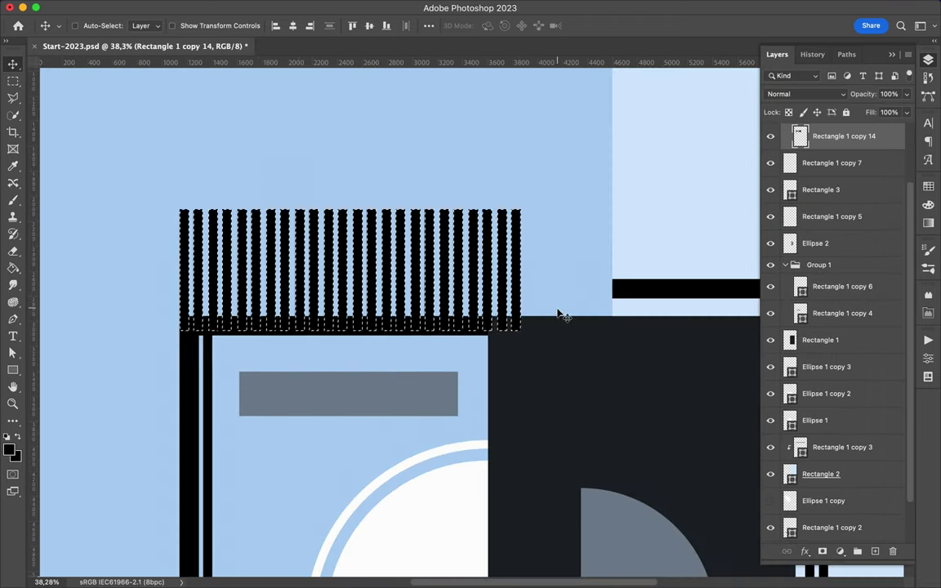
# Step: Open and close the brush choices, then select the striped bar group and the black bar below the frame
pyautogui.press('b')
pyautogui.rightClick(304, 253)
pyautogui.press('Escape')
pyautogui.press('v')
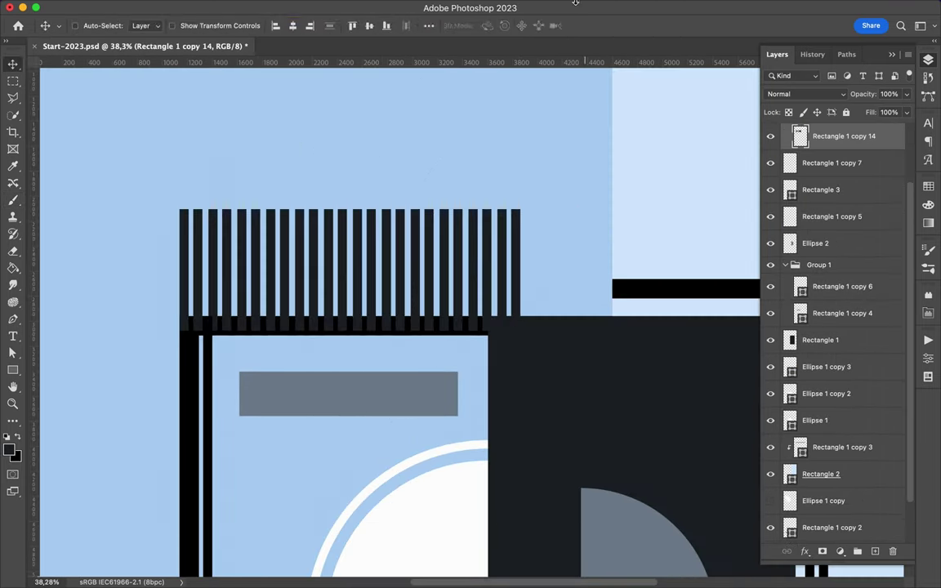
pyautogui.scroll(-2, 479, 342)
pyautogui.scroll(-2, 437, 214)
pyautogui.scroll(5, 437, 214)
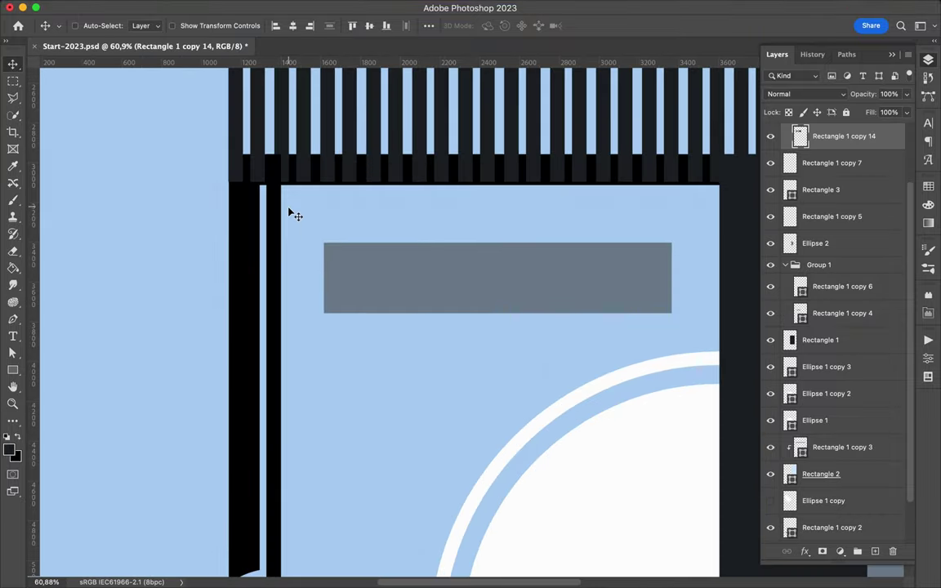
pyautogui.keyDown('ctrl'); pyautogui.click(480, 269); pyautogui.keyUp('ctrl')
pyautogui.scroll(-8, 441, 343)
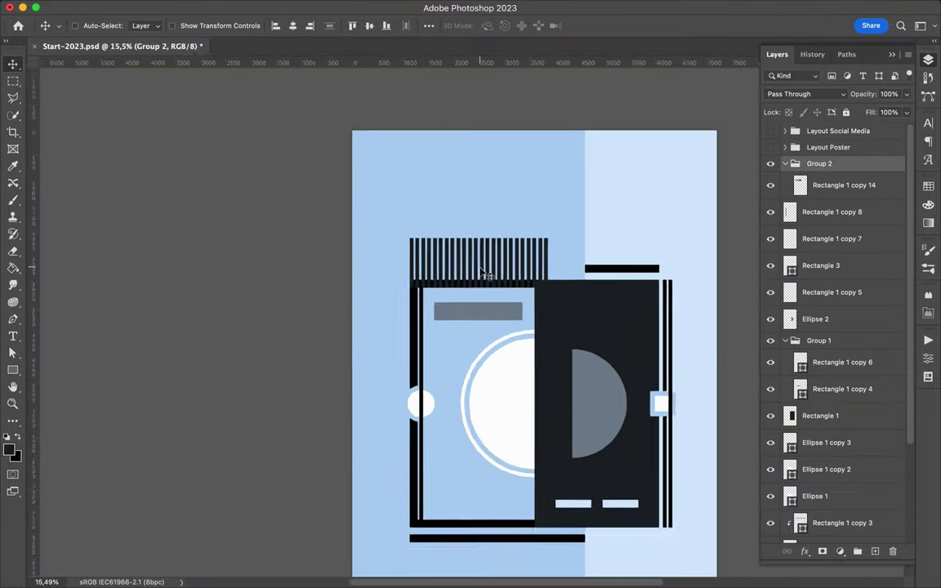
pyautogui.scroll(4, 539, 303)
pyautogui.keyDown('ctrl'); pyautogui.click(458, 332); pyautogui.keyUp('ctrl')
pyautogui.scroll(-2, 457, 331)
pyautogui.scroll(-2, 458, 332)
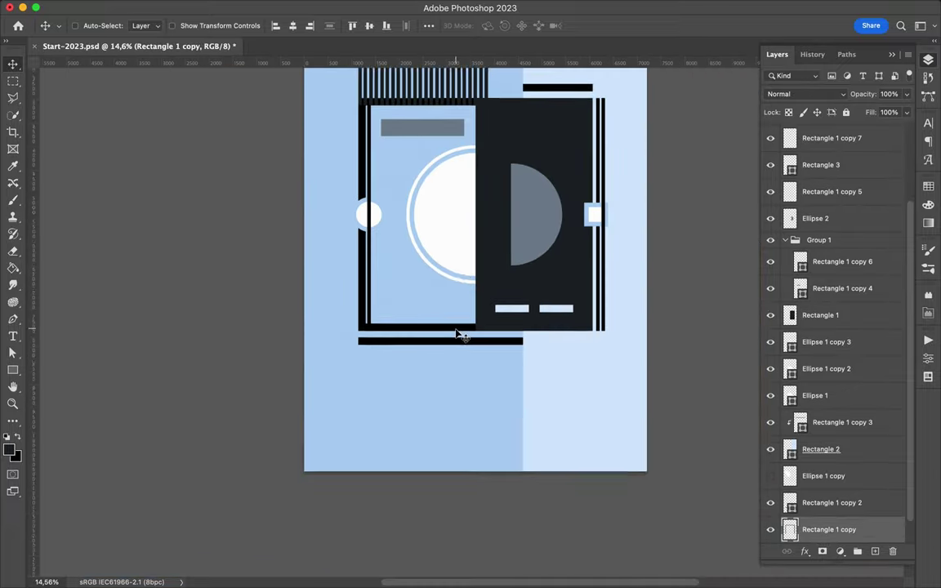
# Step: Switch between tools, open the colour swatches and load a selection around the rectangle
pyautogui.press('i')
pyautogui.press('a')
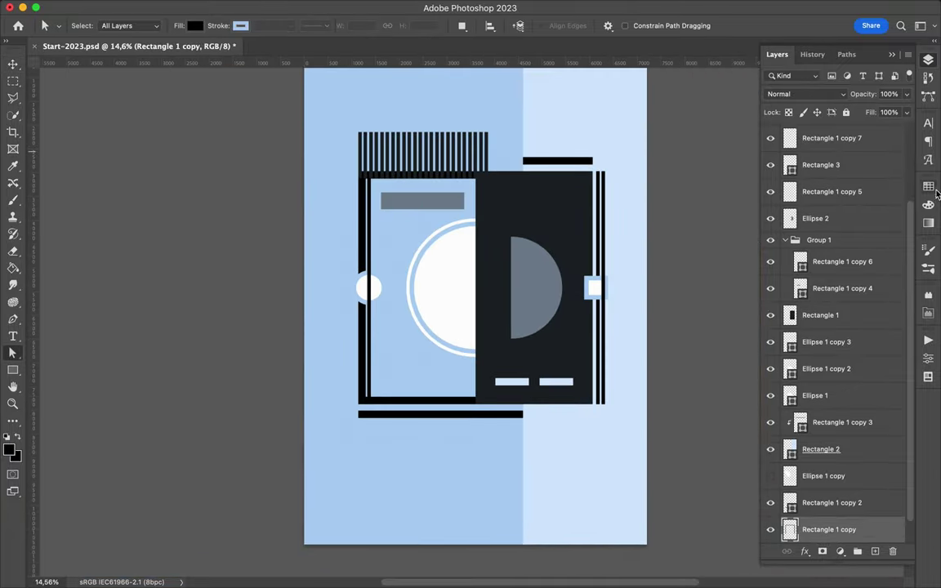
pyautogui.click(928, 187)
pyautogui.click(928, 204)
pyautogui.click(928, 186)
pyautogui.press('v')
pyautogui.press('F7')
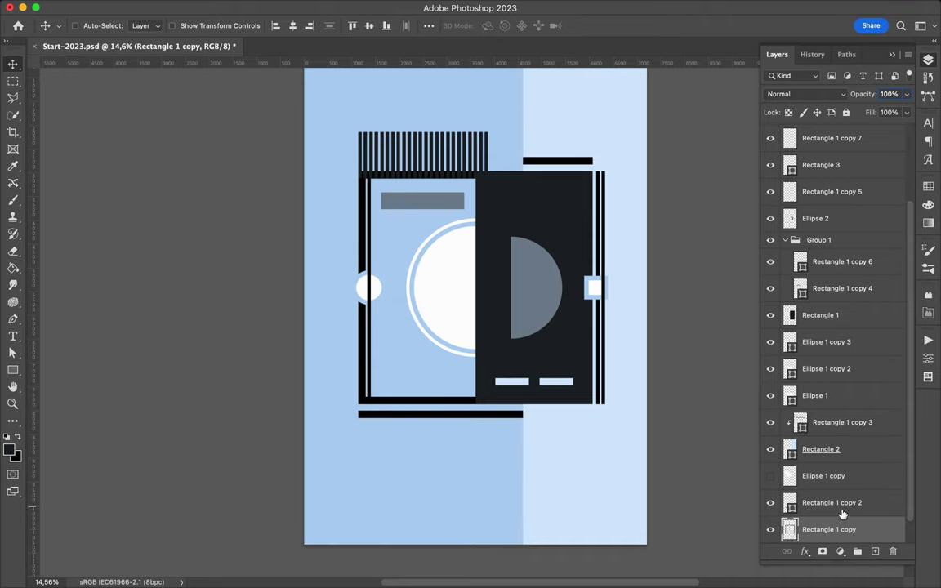
pyautogui.keyDown('ctrl'); pyautogui.click(789, 530); pyautogui.keyUp('ctrl')
pyautogui.press('b')
pyautogui.scroll(2, 448, 294)
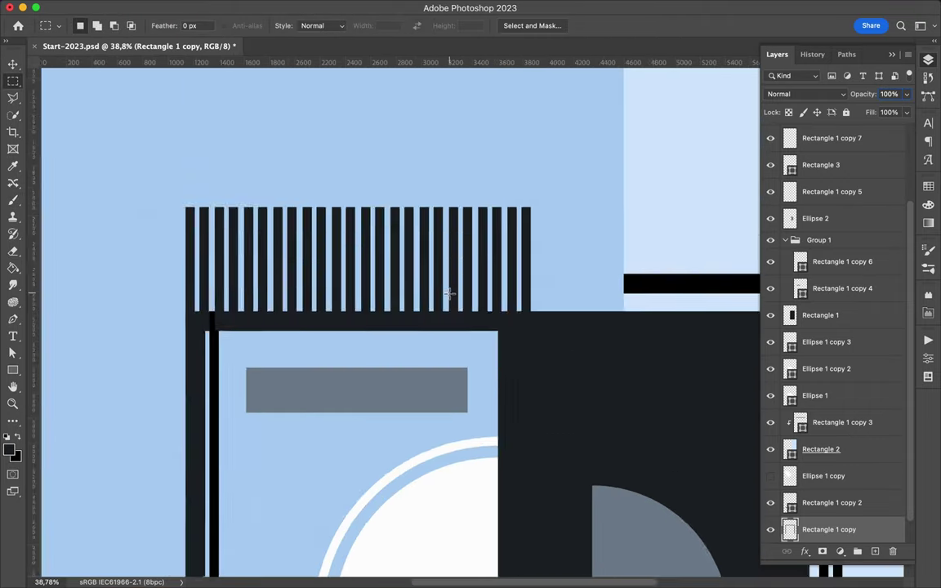
pyautogui.scroll(5, 452, 277)
pyautogui.scroll(-3, 448, 291)
pyautogui.press('v')
# Step: Bring up the colour panel, return to the layers list and select the Rectangle 1 copy 2 layer
pyautogui.click(928, 204)
pyautogui.scroll(2, 225, 330)
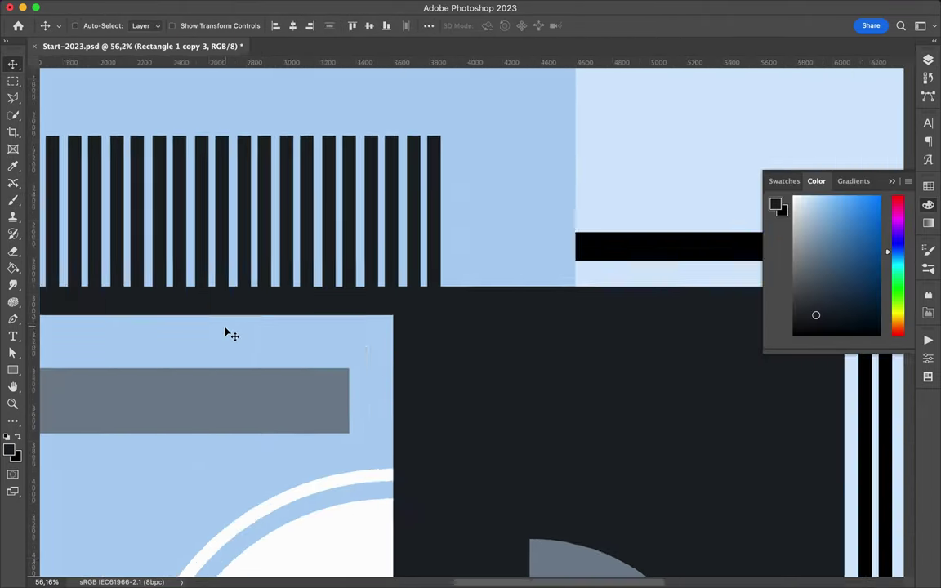
pyautogui.scroll(2, 237, 340)
pyautogui.scroll(-6, 375, 315)
pyautogui.press('F7')
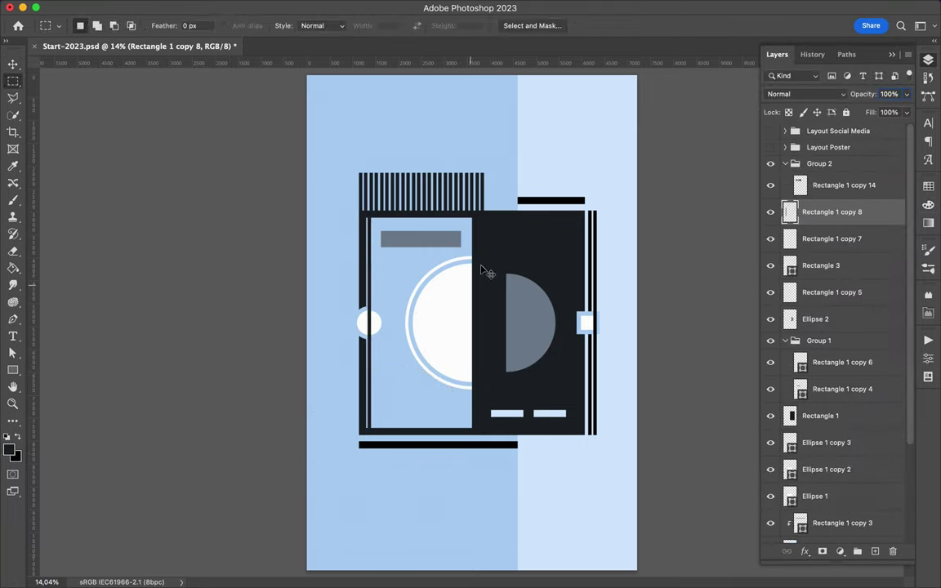
pyautogui.scroll(4, 437, 360)
pyautogui.click(437, 359)
pyautogui.scroll(-2, 552, 439)
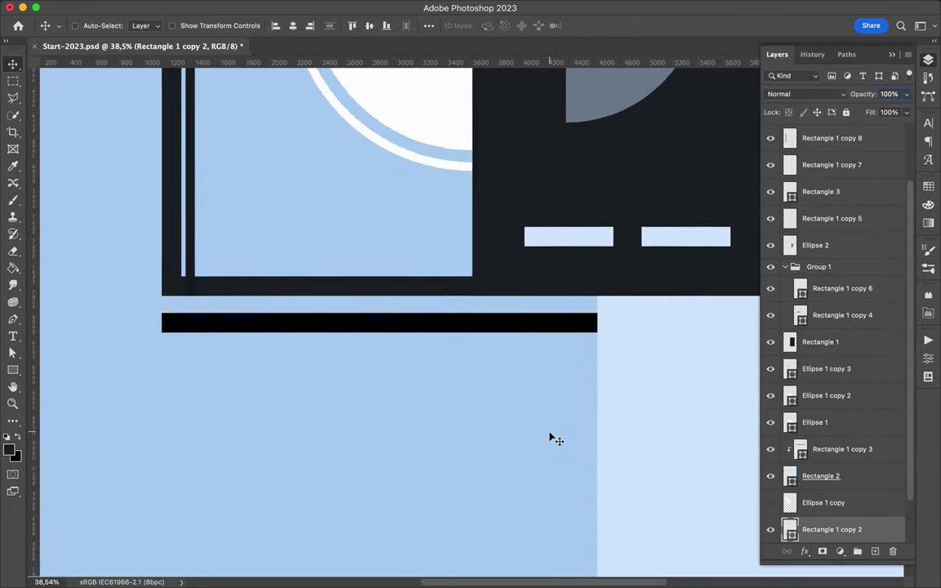
# Step: Load the striped layer's pixels, duplicate it up and right, and shorten the lower stripes
pyautogui.rightClick(793, 529)
pyautogui.click(798, 518)
pyautogui.scroll(-2, 662, 346)
pyautogui.moveTo(447, 151); pyautogui.dragTo(560, 108)
pyautogui.hotkey('ctrl', 't')
pyautogui.moveTo(403, 143); pyautogui.dragTo(403, 166)
pyautogui.press('Return')
# Step: Rotate the top stripe block 90 degrees and move it below the artwork
pyautogui.scroll(-2, 531, 147)
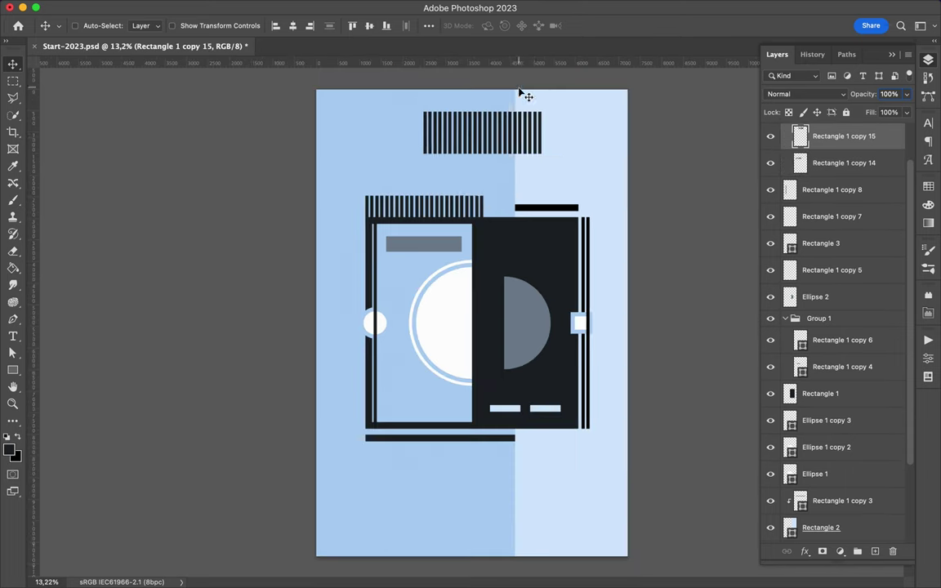
pyautogui.hotkey('ctrl', 't')
pyautogui.moveTo(421, 131); pyautogui.dragTo(457, 107)
pyautogui.moveTo(506, 147)
pyautogui.mouseDown()
pyautogui.moveTo(563, 441)
pyautogui.moveTo(551, 472)
pyautogui.mouseUp()
pyautogui.scroll(5, 552, 472)
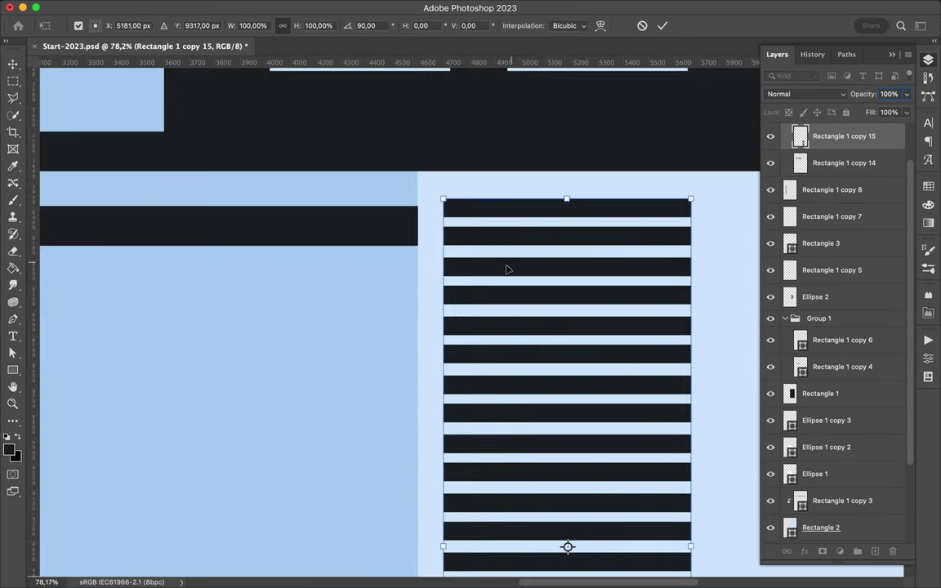
pyautogui.press('Return')
pyautogui.moveTo(488, 273); pyautogui.dragTo(567, 271)
pyautogui.scroll(-3, 567, 272)
# Step: Marquee-select the striped strip, move it up, and delete the extra stripes inside a selection
pyautogui.press('m')
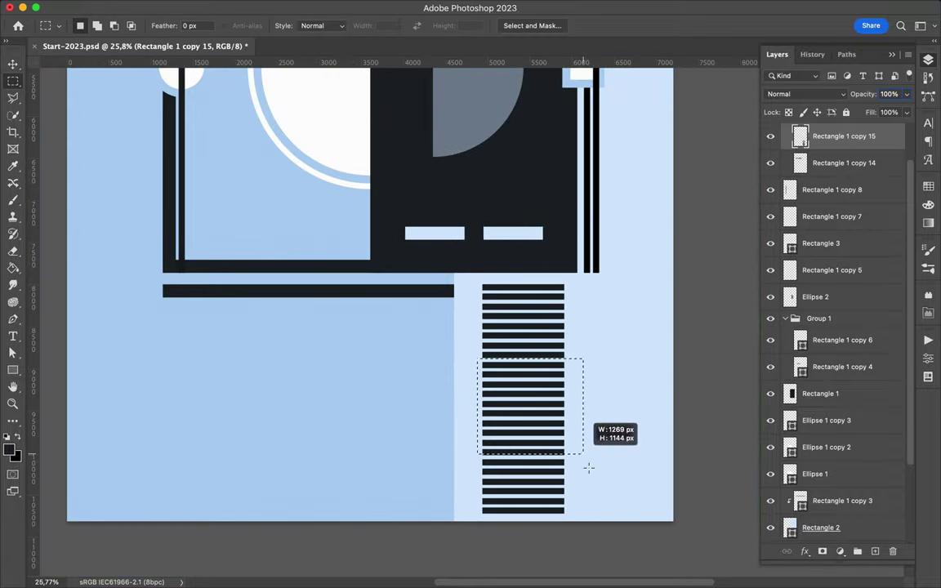
pyautogui.moveTo(588, 467); pyautogui.dragTo(614, 515)
pyautogui.press('v')
pyautogui.scroll(5, 533, 404)
pyautogui.moveTo(538, 472); pyautogui.dragTo(552, 246)
pyautogui.press('m')
pyautogui.moveTo(313, 180)
pyautogui.mouseDown()
pyautogui.moveTo(628, 265)
pyautogui.moveTo(481, 171)
pyautogui.mouseUp()
pyautogui.press('Delete')
# Step: Rotate a dashed line to vertical and move it onto the black bar, then delete that layer
pyautogui.press('v')
pyautogui.hotkey('ctrl', 't')
pyautogui.moveTo(482, 270); pyautogui.dragTo(506, 245)
pyautogui.press('Return')
pyautogui.press('m')
pyautogui.hotkey('ctrl', 'd')
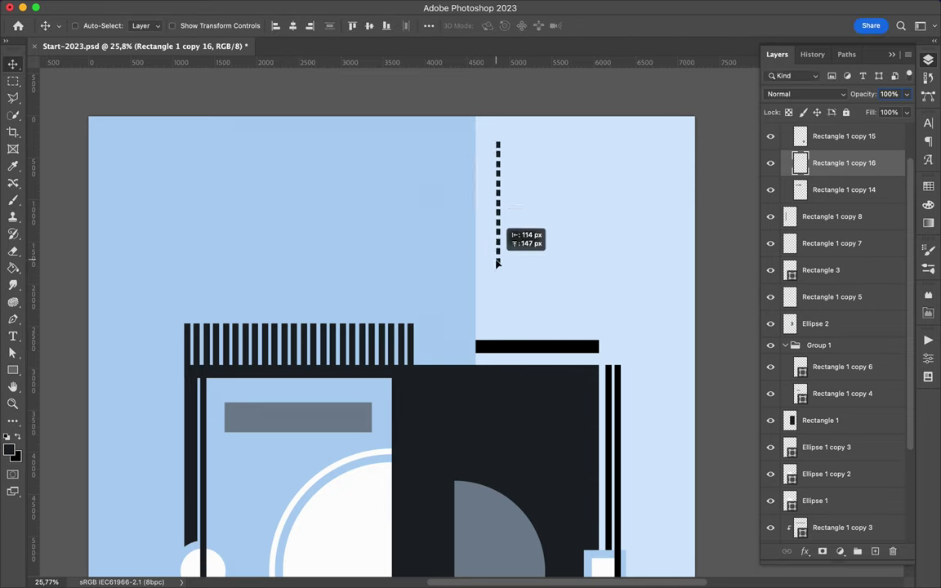
pyautogui.moveTo(502, 221)
pyautogui.mouseDown()
pyautogui.moveTo(491, 326)
pyautogui.moveTo(410, 180)
pyautogui.mouseUp()
pyautogui.scroll(-3, 490, 327)
pyautogui.scroll(-1, 545, 247)
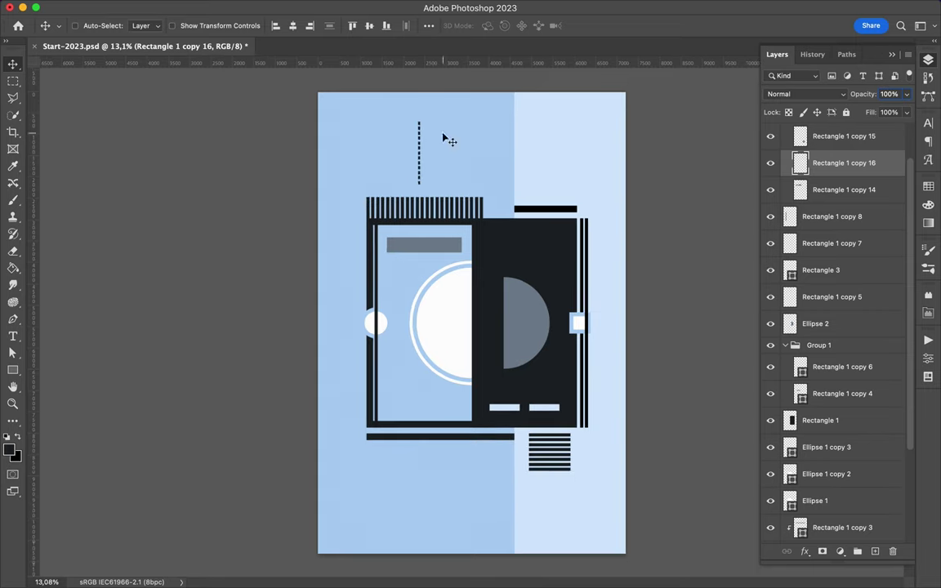
pyautogui.press('Delete')
# Step: Select part of the striped block and nudge it into line under the dark panel
pyautogui.press('m')
pyautogui.moveTo(521, 484)
pyautogui.mouseDown()
pyautogui.moveTo(552, 464)
pyautogui.moveTo(557, 441)
pyautogui.mouseUp()
pyautogui.press('v')
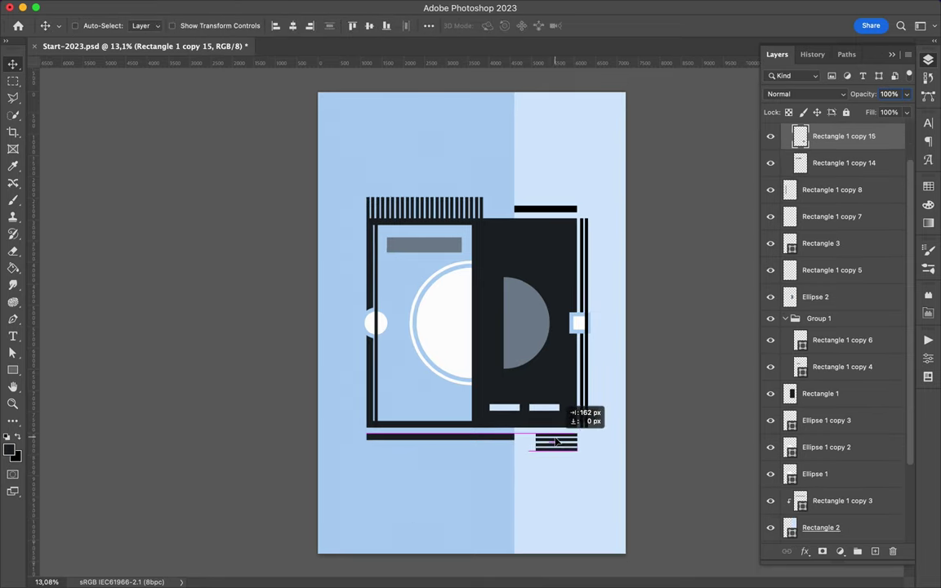
pyautogui.scroll(5, 563, 444)
pyautogui.scroll(3, 374, 426)
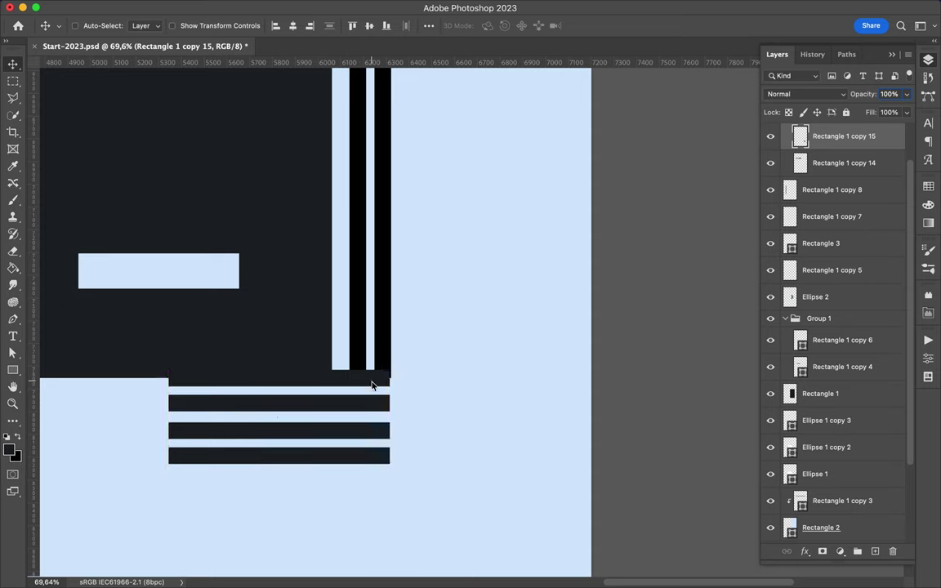
pyautogui.moveTo(374, 387); pyautogui.dragTo(377, 419)
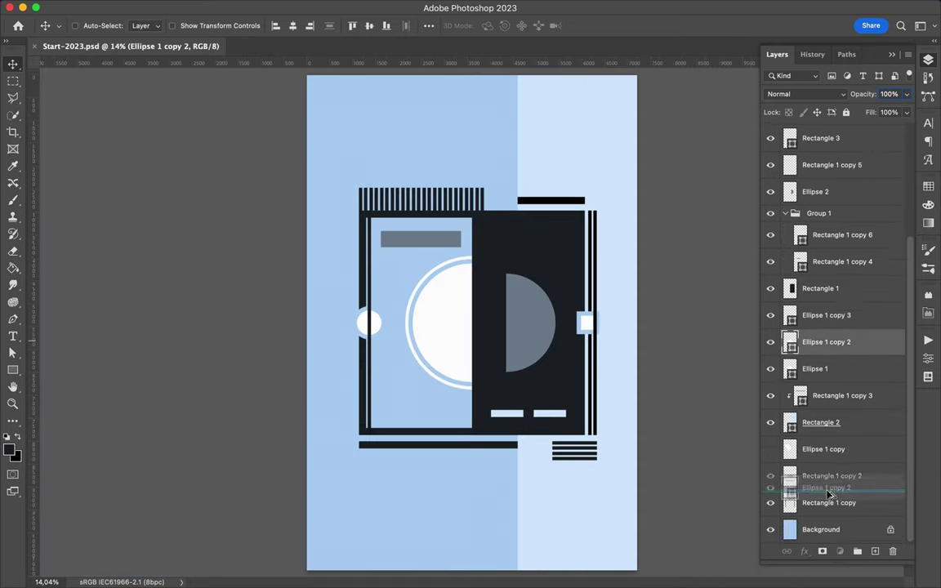
# Step: Enlarge the ellipse into a big white circle, try positions across the poster, then delete it
pyautogui.moveTo(539, 322); pyautogui.dragTo(453, 466)
pyautogui.press('Return')
pyautogui.moveTo(621, 481); pyautogui.dragTo(475, 468)
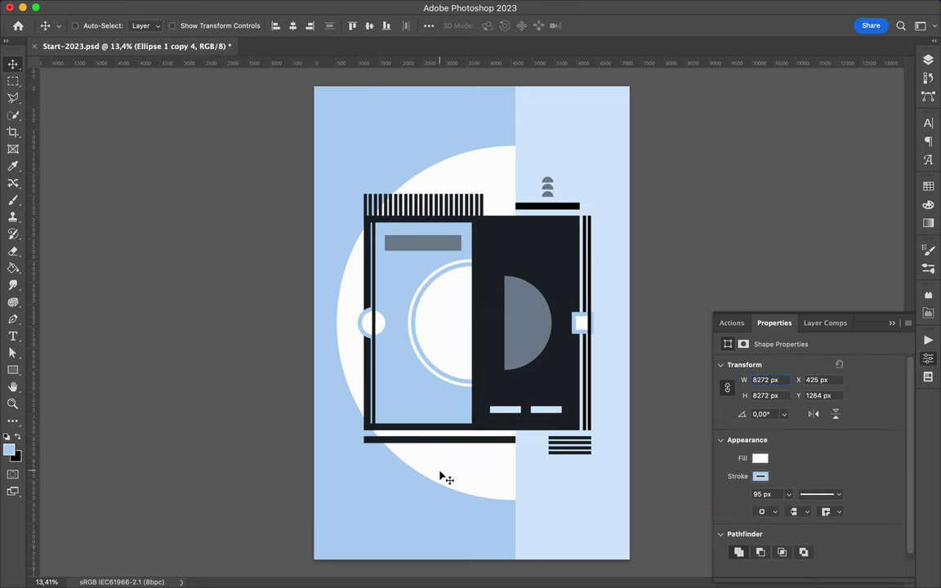
pyautogui.moveTo(482, 479); pyautogui.dragTo(365, 472)
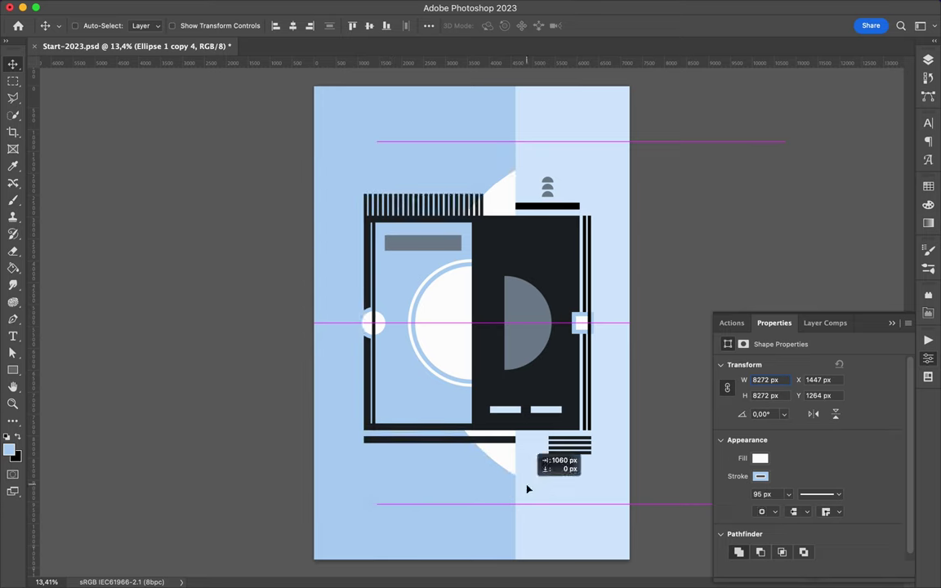
pyautogui.moveTo(364, 472); pyautogui.dragTo(445, 484)
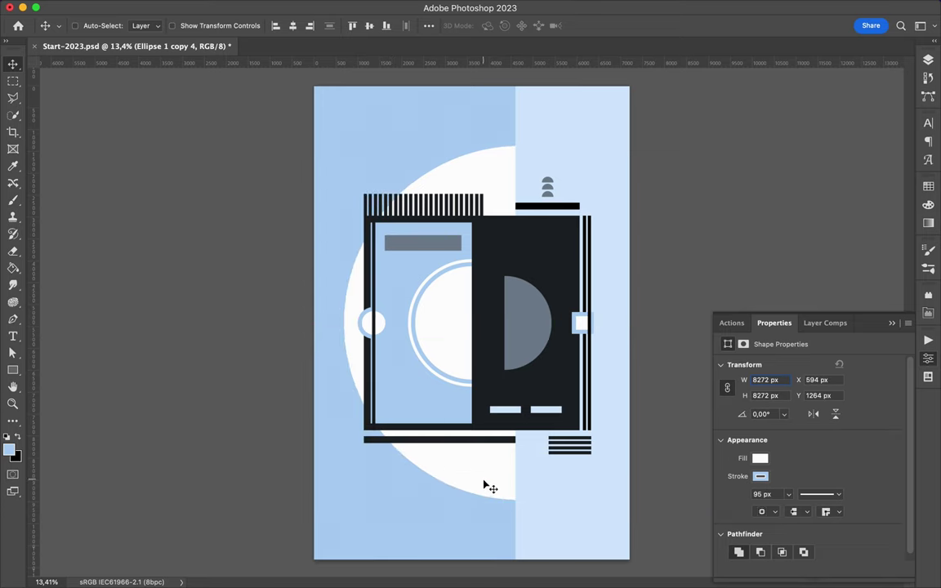
pyautogui.press('Delete')
# Step: Draw a tall white rectangle, then duplicate it and resize the copy behind the stripes
pyautogui.press('u')
pyautogui.click(144, 25)
pyautogui.moveTo(425, 429)
pyautogui.mouseDown()
pyautogui.moveTo(521, 458)
pyautogui.moveTo(483, 459)
pyautogui.moveTo(426, 223)
pyautogui.moveTo(440, 216)
pyautogui.mouseUp()
pyautogui.hotkey('ctrl', 't')
pyautogui.press('Return')
pyautogui.press('v')
pyautogui.hotkey('ctrl', 't')
pyautogui.press('Return')
pyautogui.scroll(5, 384, 200)
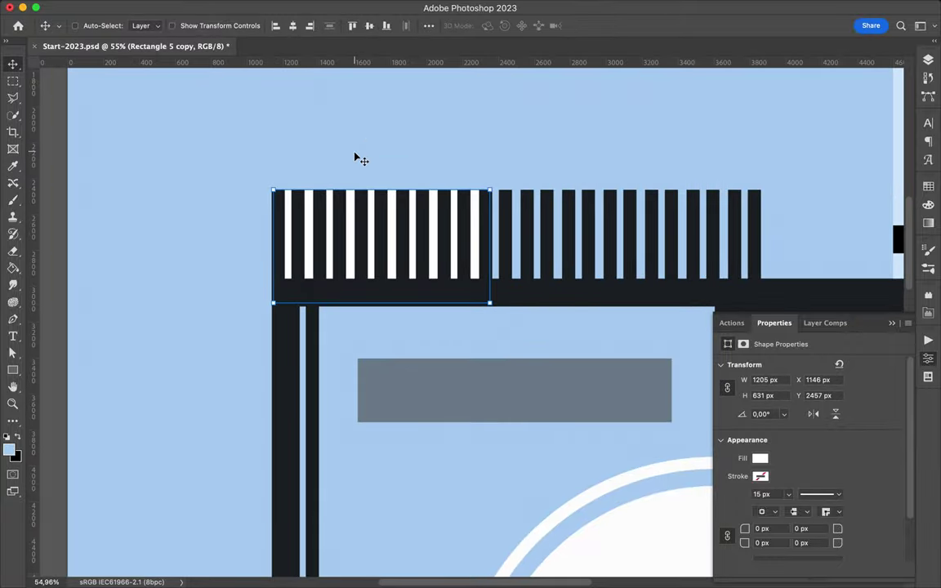
# Step: Duplicate the white rectangle upward and rotate it 90° into a tall upright bar
pyautogui.scroll(-5, 525, 379)
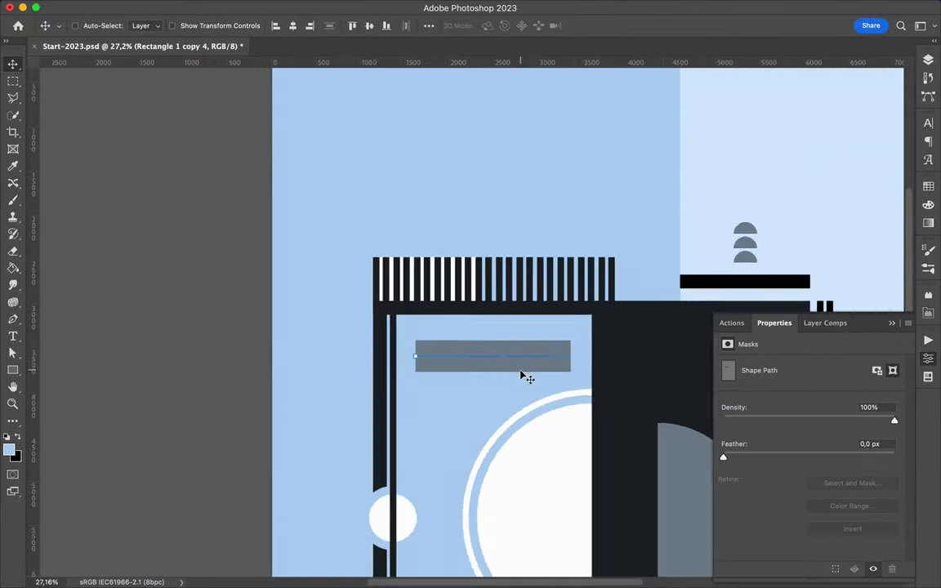
pyautogui.scroll(-2, 526, 378)
pyautogui.click(488, 457)
pyautogui.hotkey('ctrl', 'alt', 't')
pyautogui.moveTo(488, 458); pyautogui.dragTo(433, 157)
pyautogui.moveTo(371, 106)
pyautogui.mouseDown()
pyautogui.moveTo(504, 130)
pyautogui.moveTo(523, 239)
pyautogui.mouseUp()
pyautogui.press('Return')
# Step: Duplicate the circle below and delete its path points to leave a quarter arc
pyautogui.scroll(4, 501, 155)
pyautogui.scroll(-4, 523, 240)
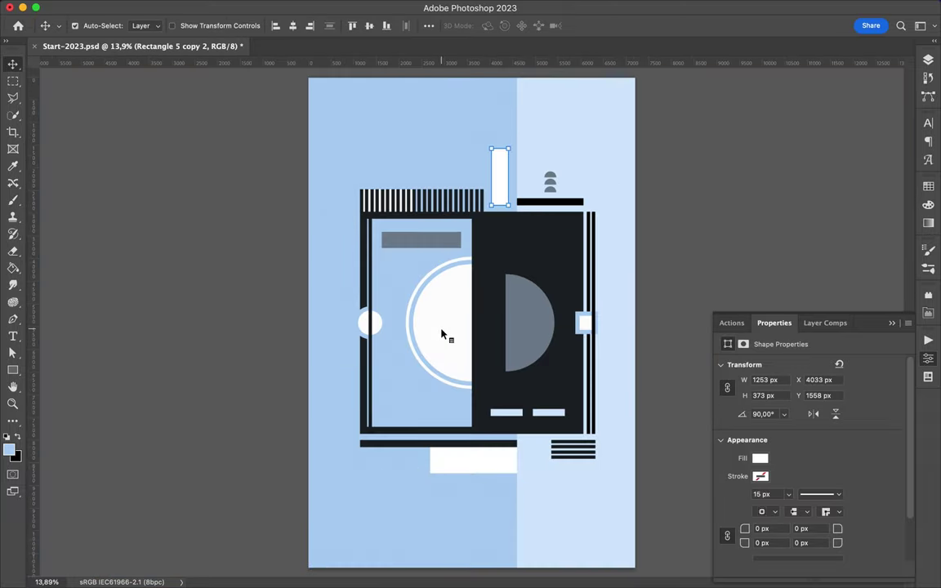
pyautogui.moveTo(442, 335); pyautogui.dragTo(431, 479)
pyautogui.press('a')
pyautogui.moveTo(539, 392); pyautogui.dragTo(478, 458)
pyautogui.press('Delete')
pyautogui.click(195, 26)
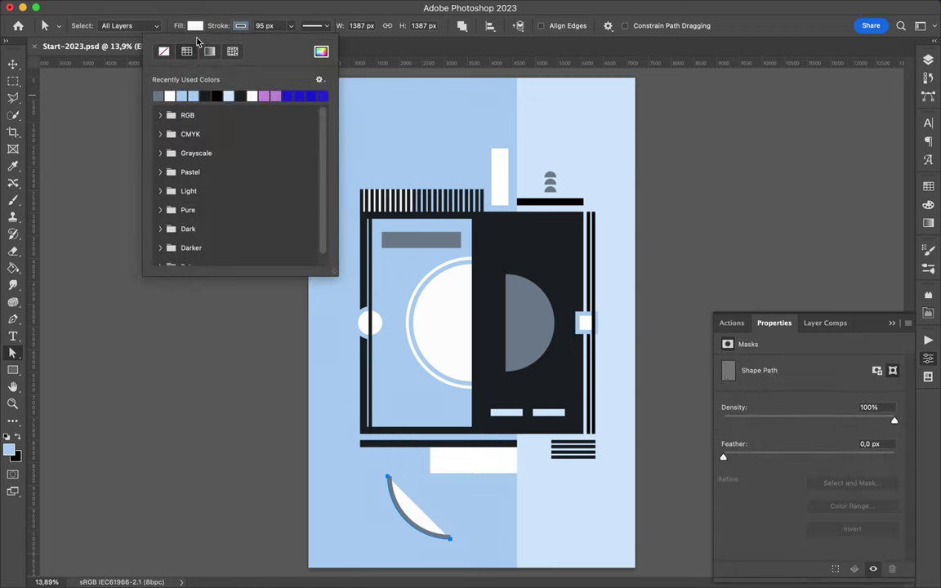
# Step: Give the arc a new fill colour and a 285 px stroke, then nudge it into place
pyautogui.click(157, 96)
pyautogui.press('v')
pyautogui.moveTo(433, 529); pyautogui.dragTo(437, 513)
pyautogui.scroll(-1, 430, 512)
pyautogui.press('a')
pyautogui.click(283, 26)
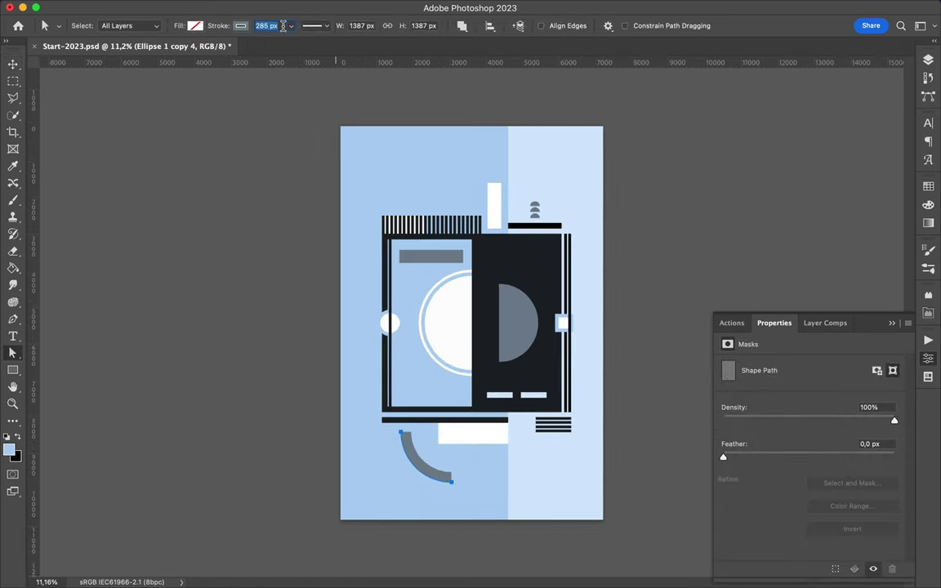
pyautogui.press('v')
pyautogui.moveTo(427, 481)
pyautogui.mouseDown()
pyautogui.moveTo(414, 482)
pyautogui.moveTo(442, 459)
pyautogui.mouseUp()
pyautogui.hotkey('ctrl', 't')
pyautogui.press('Return')
# Step: Duplicate the grey rectangle into a bar below the white panel
pyautogui.press('a')
pyautogui.press('v')
pyautogui.scroll(1, 484, 409)
pyautogui.scroll(1, 431, 395)
pyautogui.scroll(2, 436, 407)
pyautogui.scroll(-3, 491, 425)
pyautogui.moveTo(442, 255); pyautogui.dragTo(484, 454)
pyautogui.scroll(2, 462, 523)
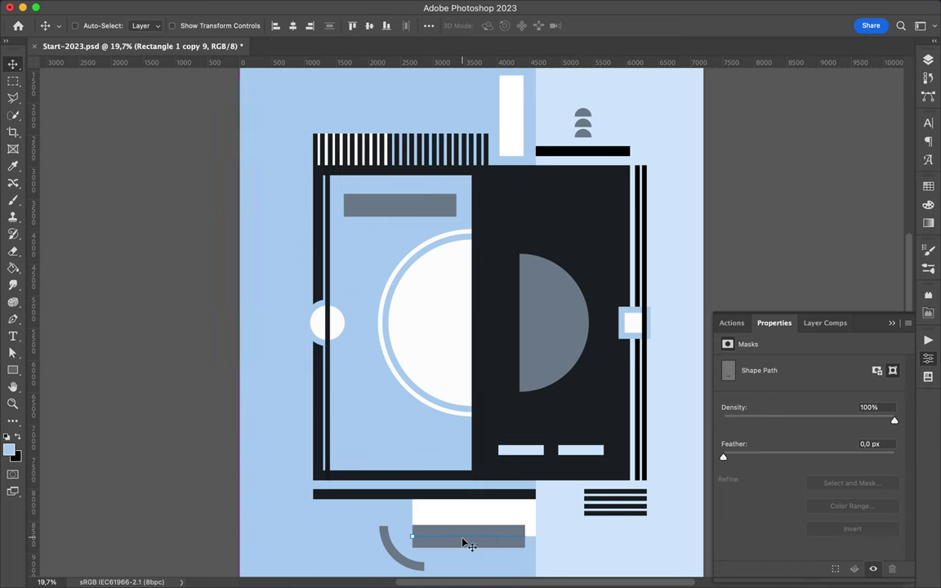
pyautogui.scroll(-5, 415, 483)
# Step: Move the arc beside the bottom bar, scaling it down to fit a vertical guide
pyautogui.moveTo(406, 357); pyautogui.dragTo(339, 332)
pyautogui.scroll(5, 339, 317)
pyautogui.hscroll(-5, 48, 194)
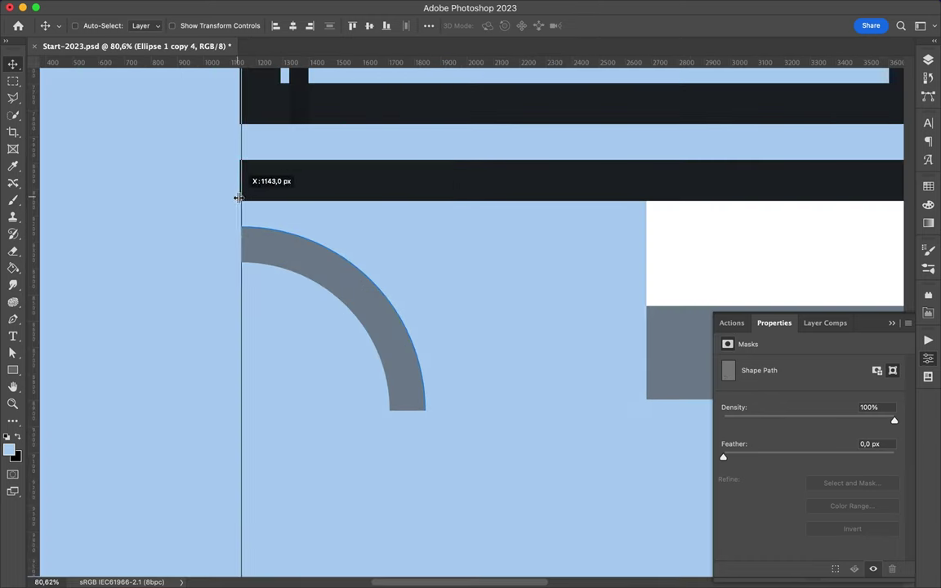
pyautogui.moveTo(237, 197); pyautogui.dragTo(238, 197)
pyautogui.hotkey('ctrl', 't')
pyautogui.moveTo(424, 410); pyautogui.dragTo(411, 398)
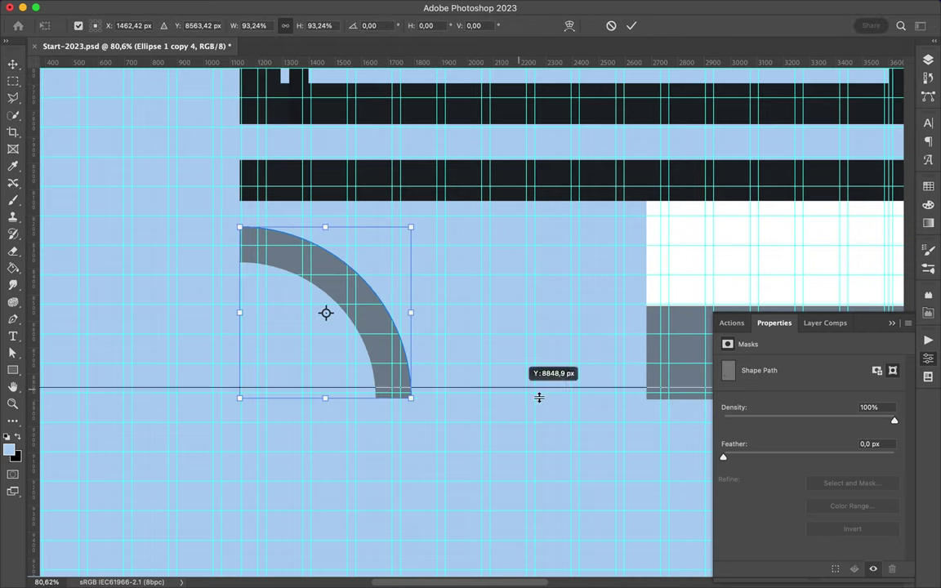
pyautogui.scroll(3, 376, 311)
pyautogui.moveTo(376, 310); pyautogui.dragTo(210, 316)
pyautogui.press('super+0')
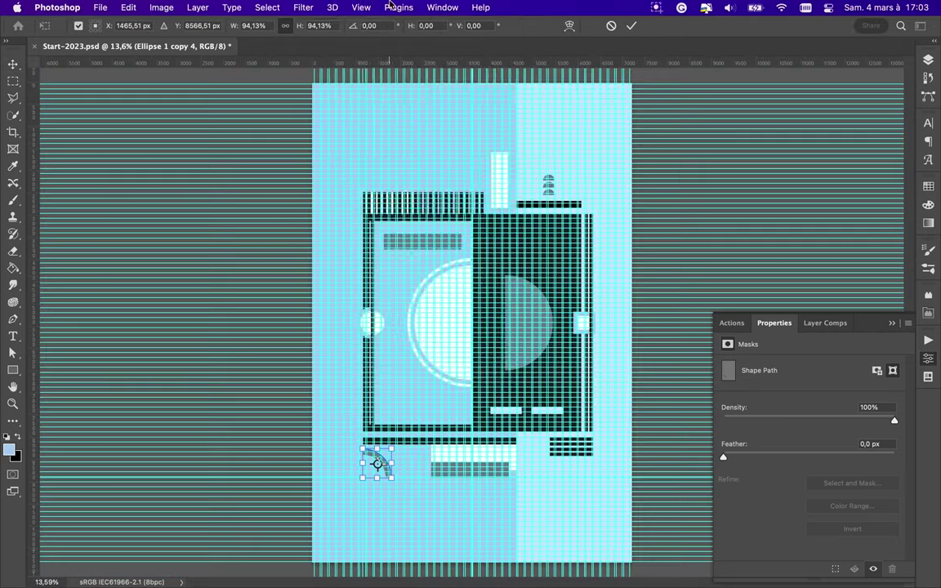
# Step: Hide the canvas guides to show the finished composition
pyautogui.click(361, 7)
pyautogui.click(541, 311)
pyautogui.click(656, 7)
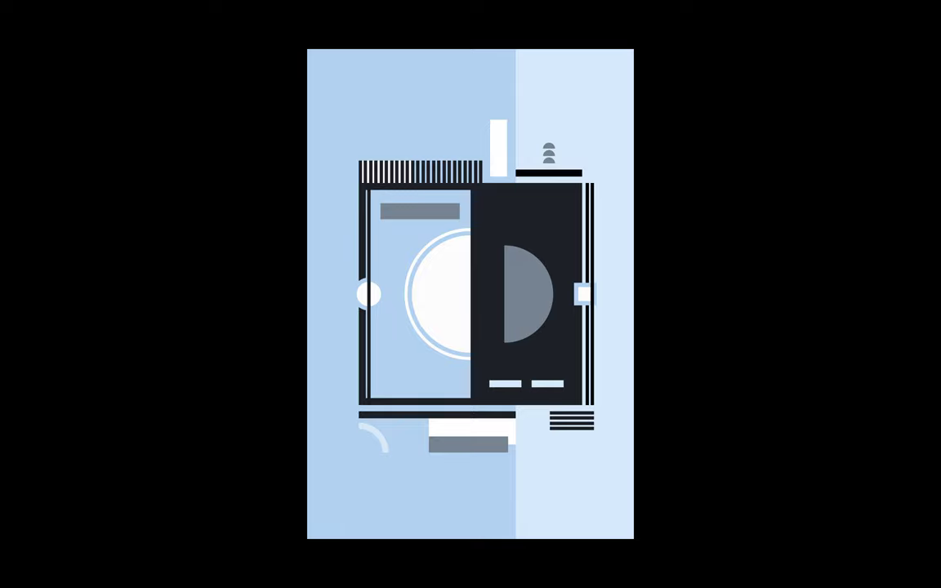